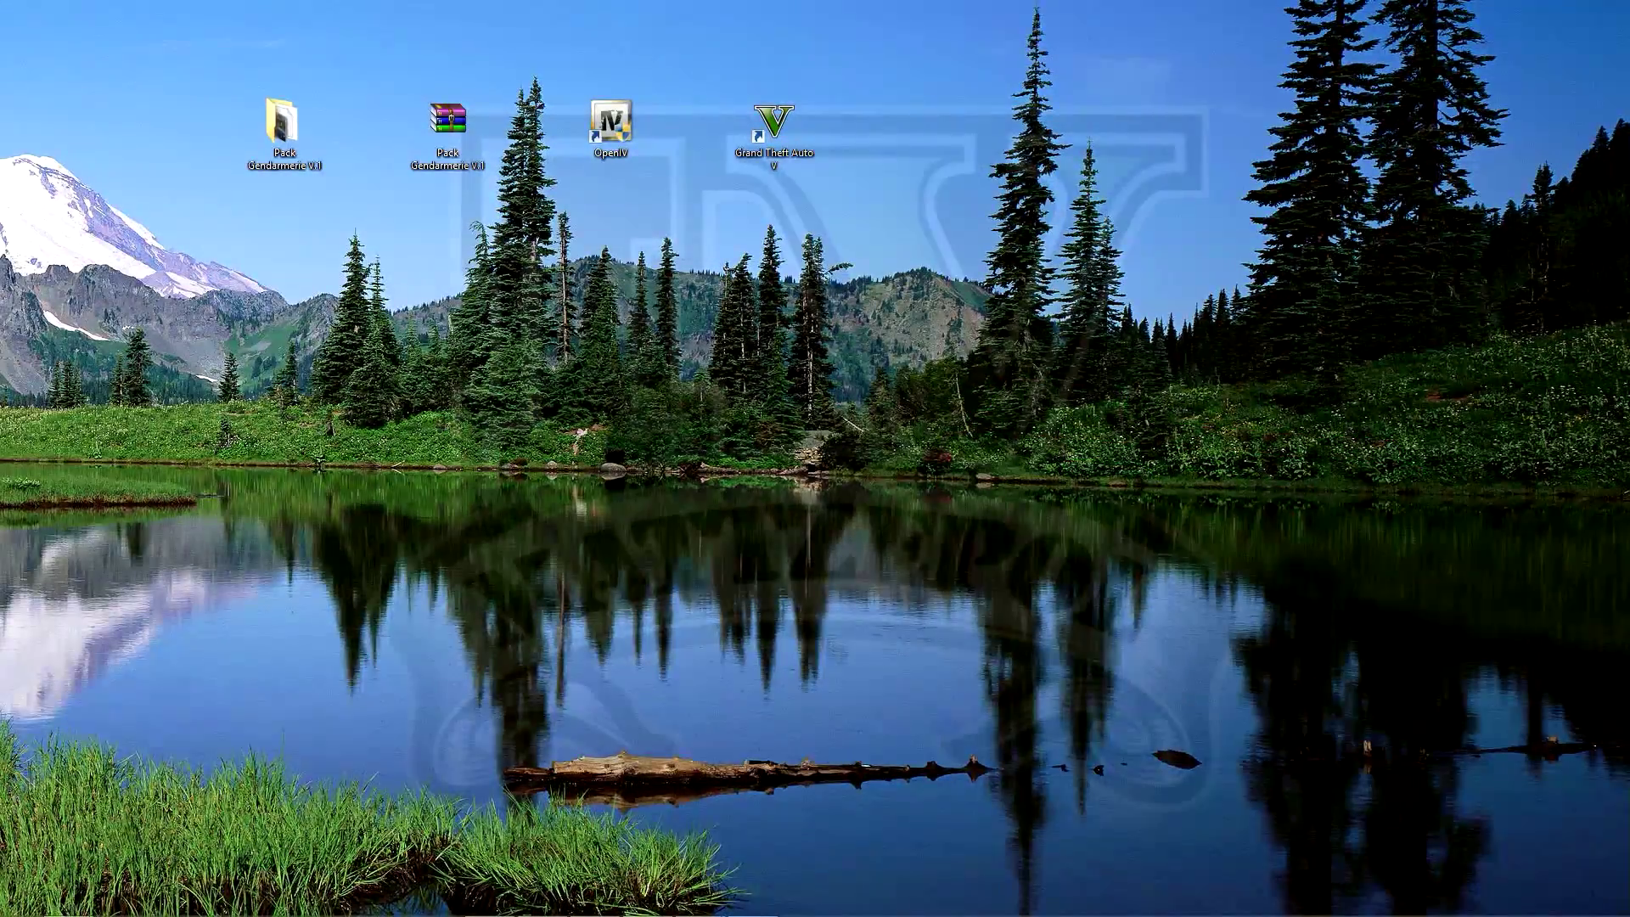
Open the Pack Gendarmerie V.1 folder on the desktop and open its Lisez-moi !! readme file
{"action": "double_click", "coordinate": [280, 144]}
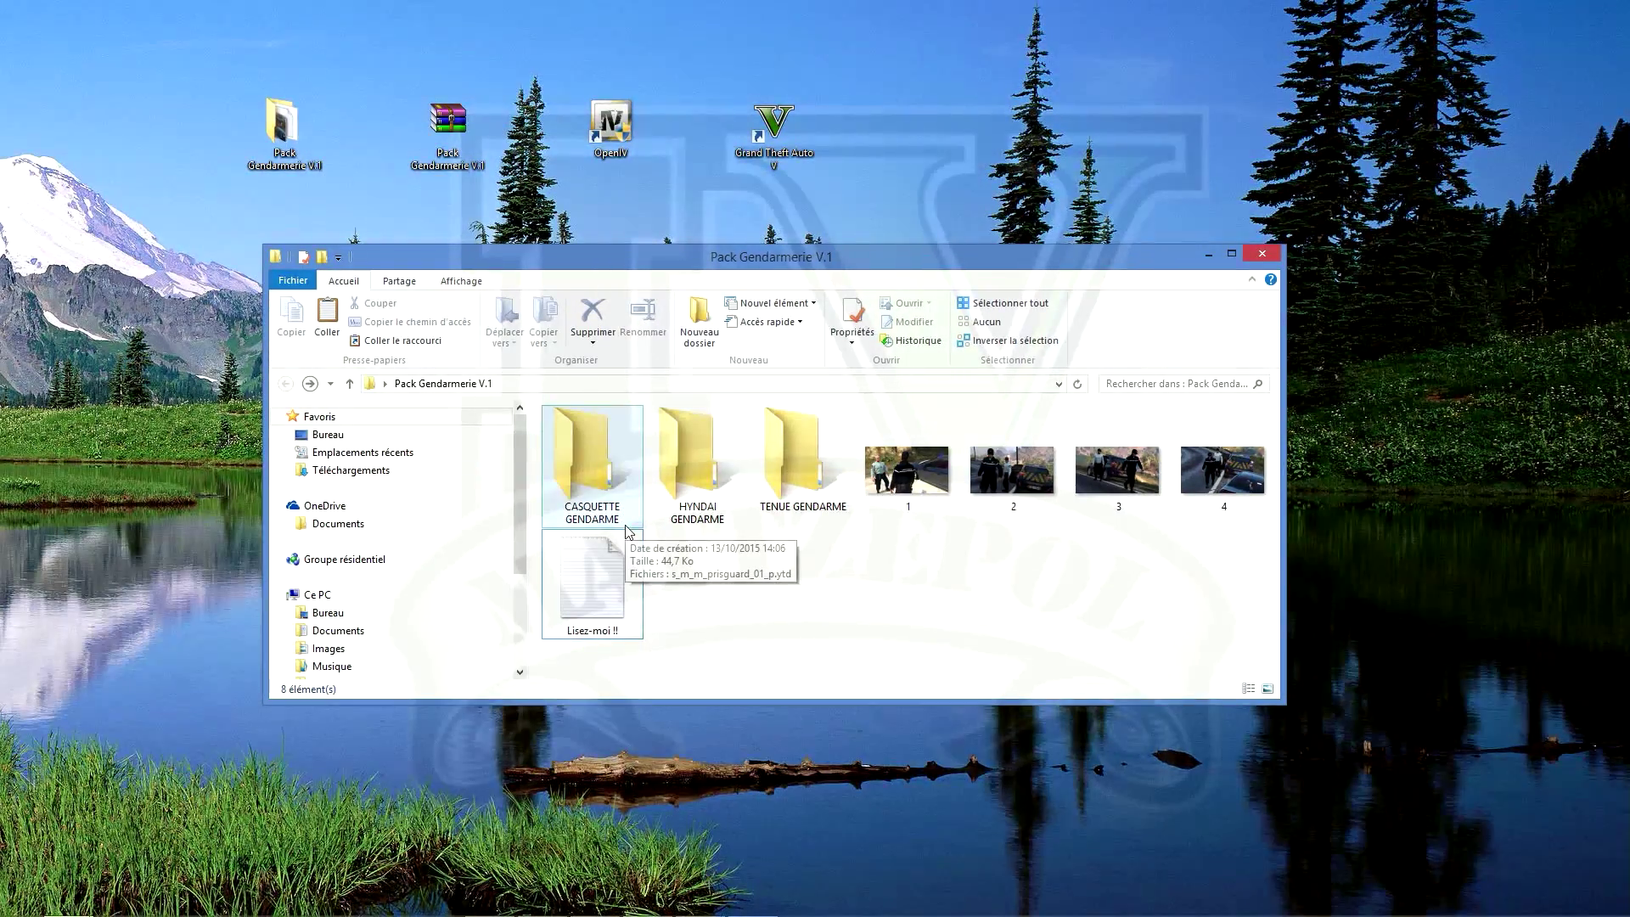
{"action": "double_click", "coordinate": [624, 575]}
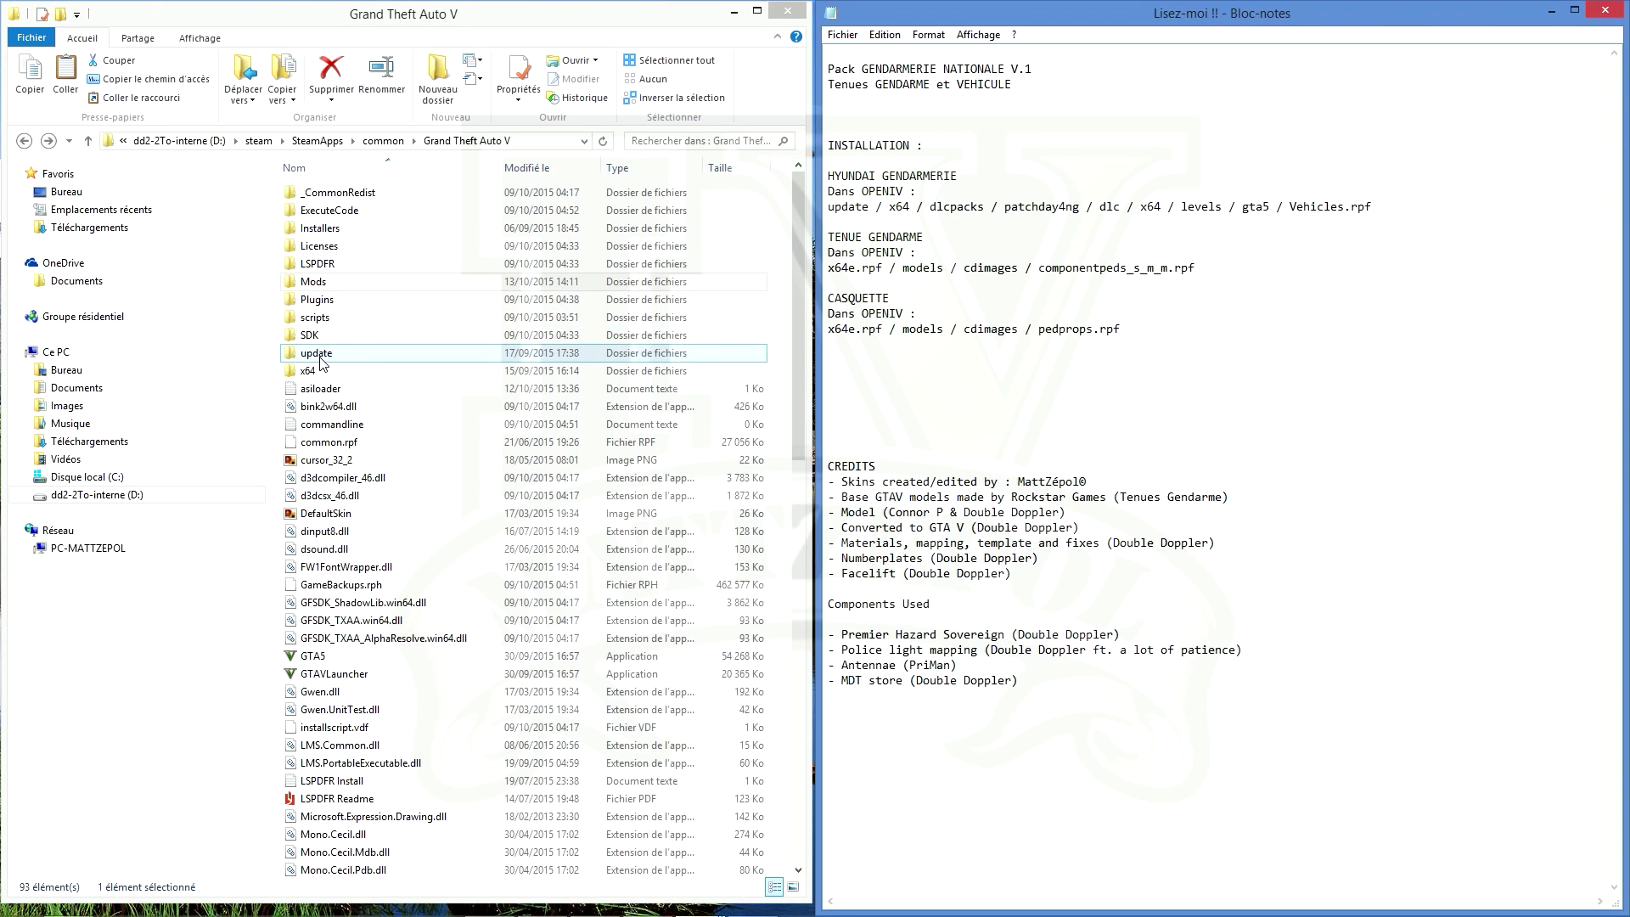
Copy the dlc.rpf file from update/x64/dlcpacks/patchday4ng in the Grand Theft Auto V folder
{"action": "double_click", "coordinate": [319, 353]}
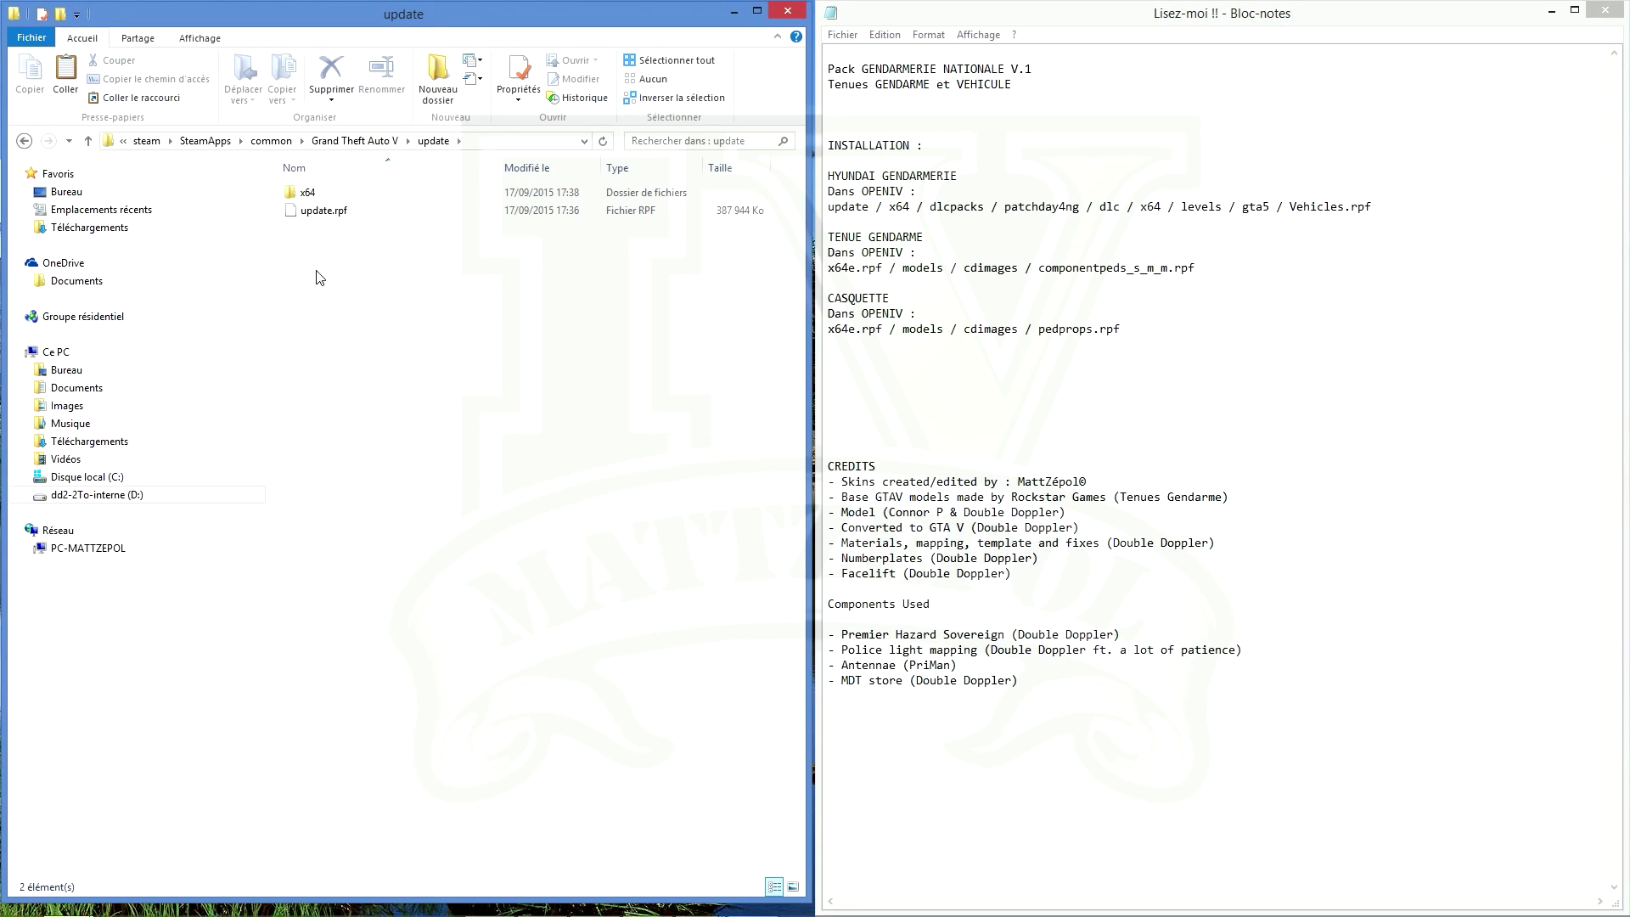
{"action": "double_click", "coordinate": [304, 195]}
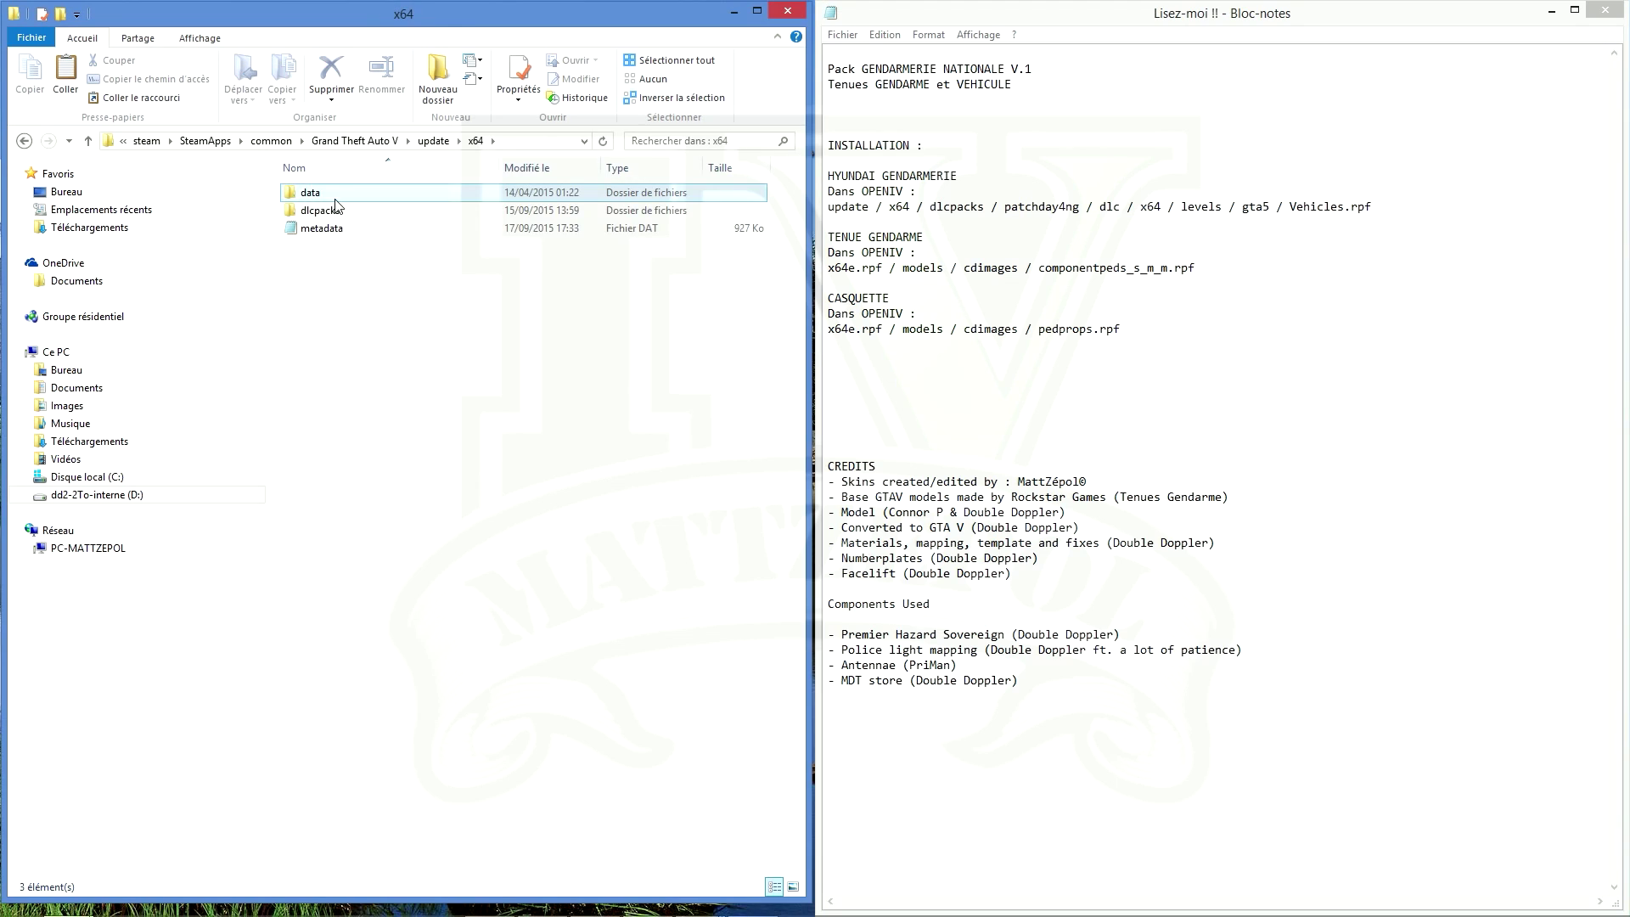
{"action": "double_click", "coordinate": [335, 216]}
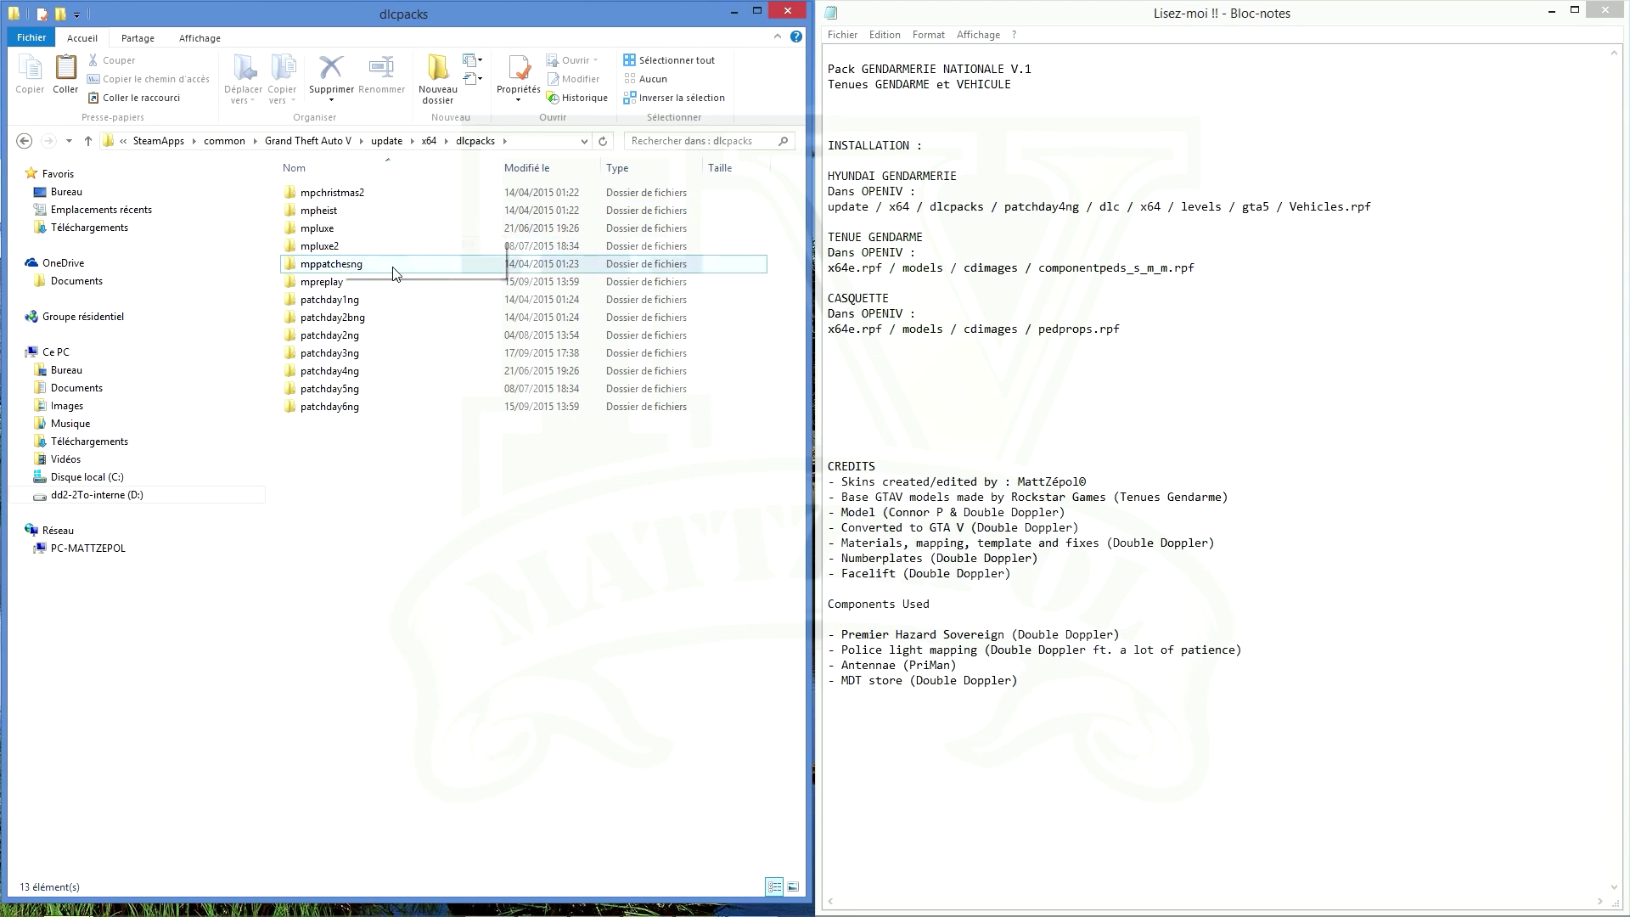
{"action": "double_click", "coordinate": [415, 372]}
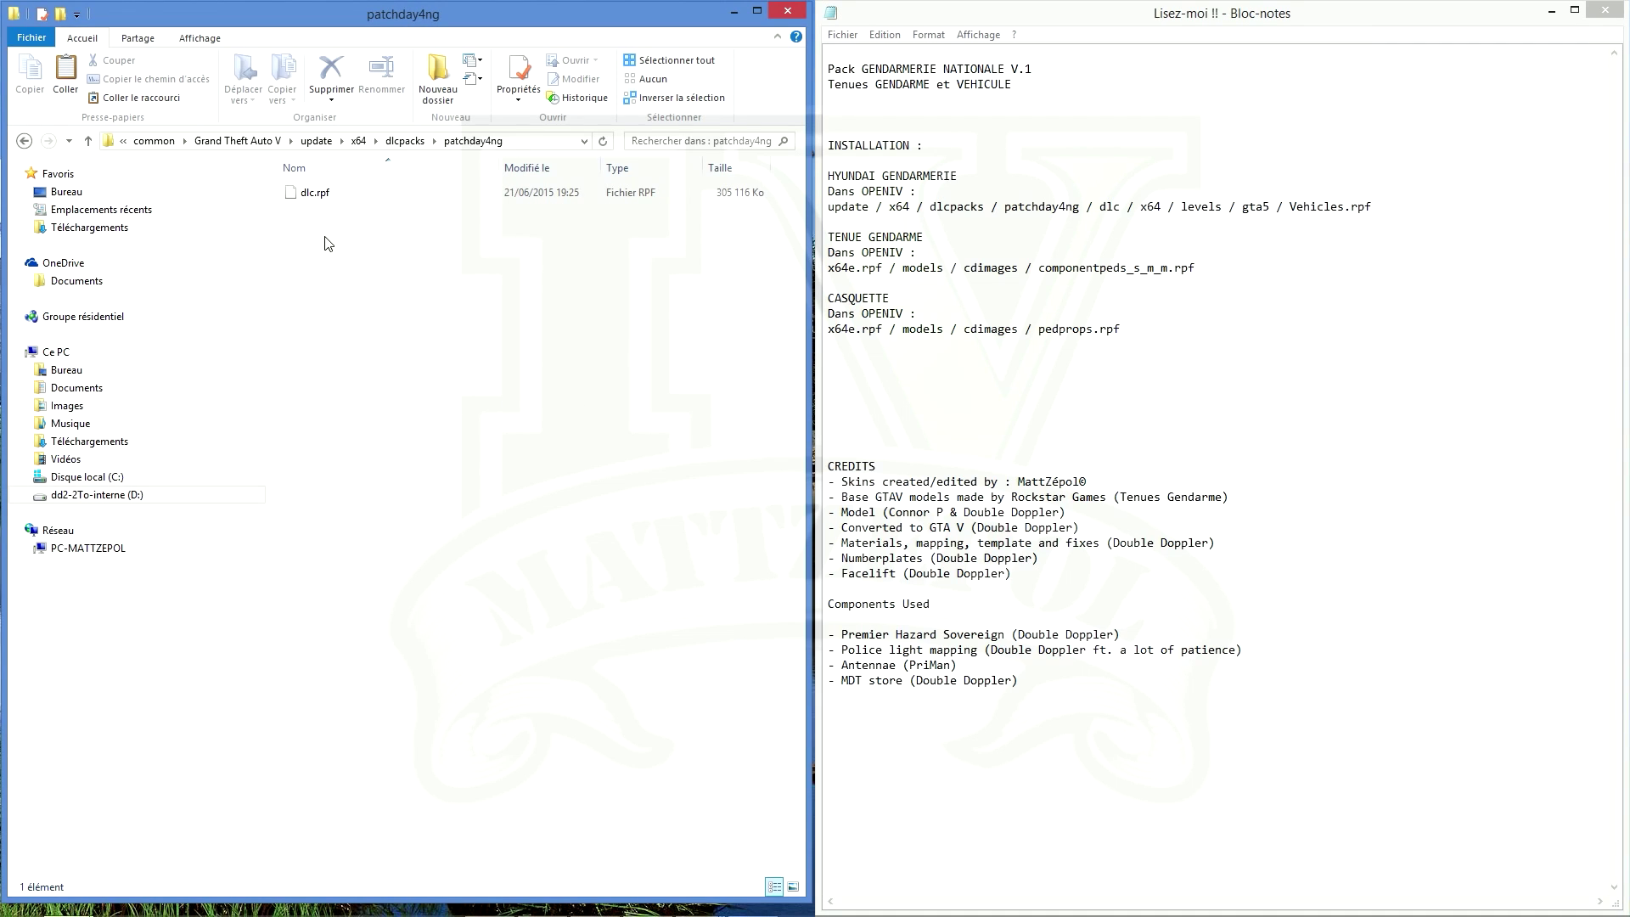
{"action": "right_click", "coordinate": [302, 205]}
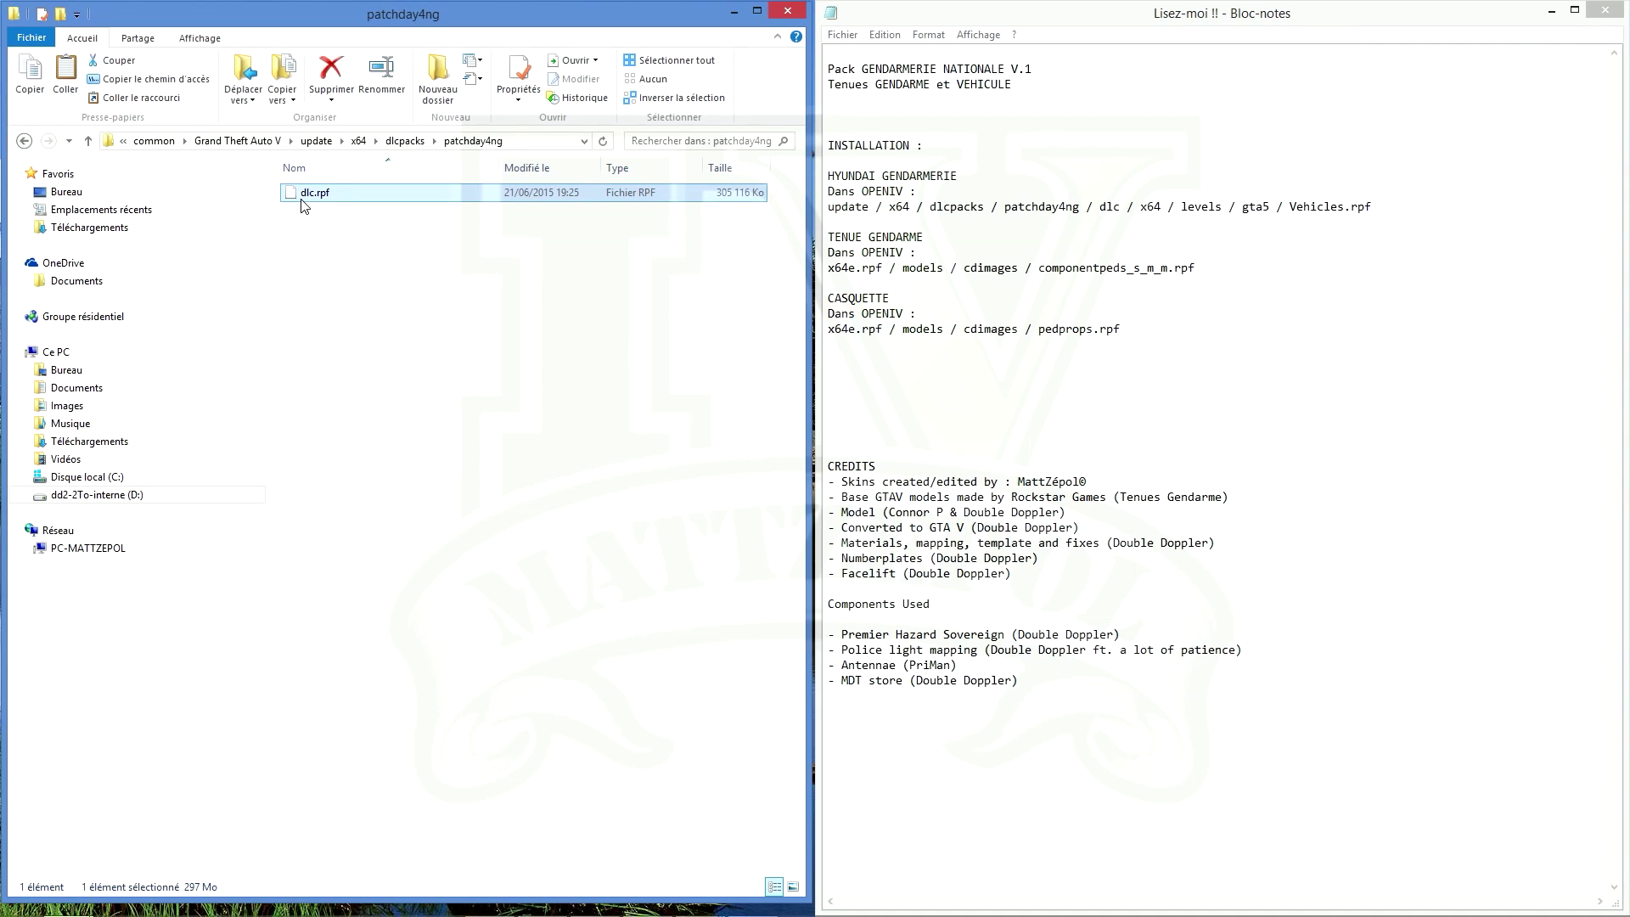
{"action": "left_click", "coordinate": [419, 439]}
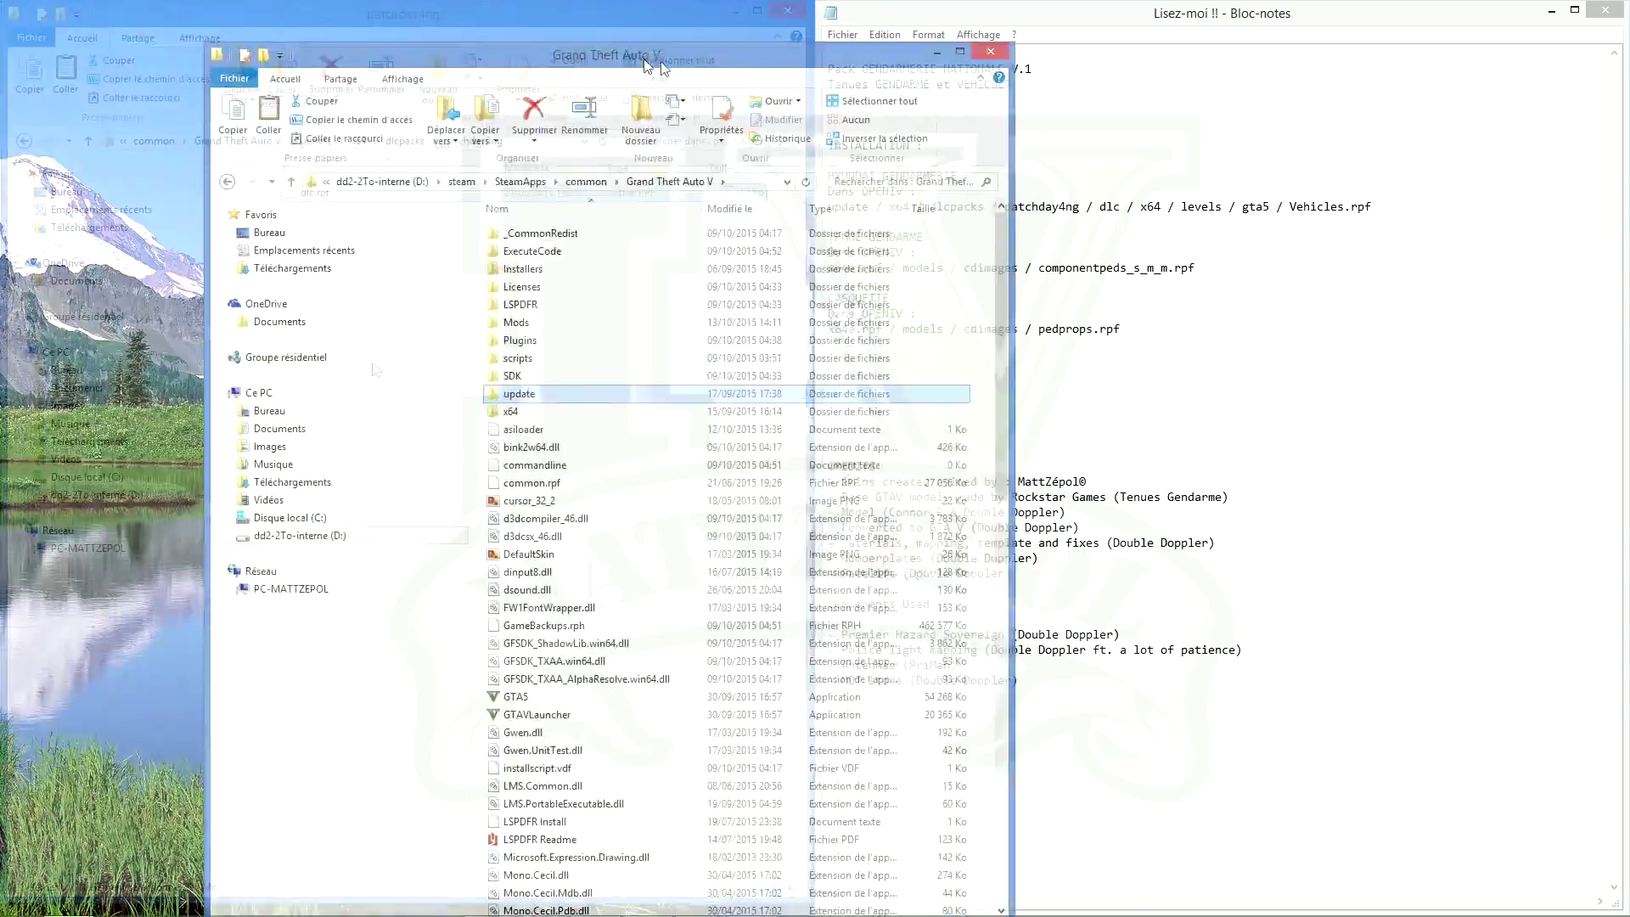
Place the Grand Theft Auto V folder window beside the desktop and create a new desktop folder named Mods
{"action": "left_click_drag", "start_coordinate": [654, 66], "coordinate": [1262, 22]}
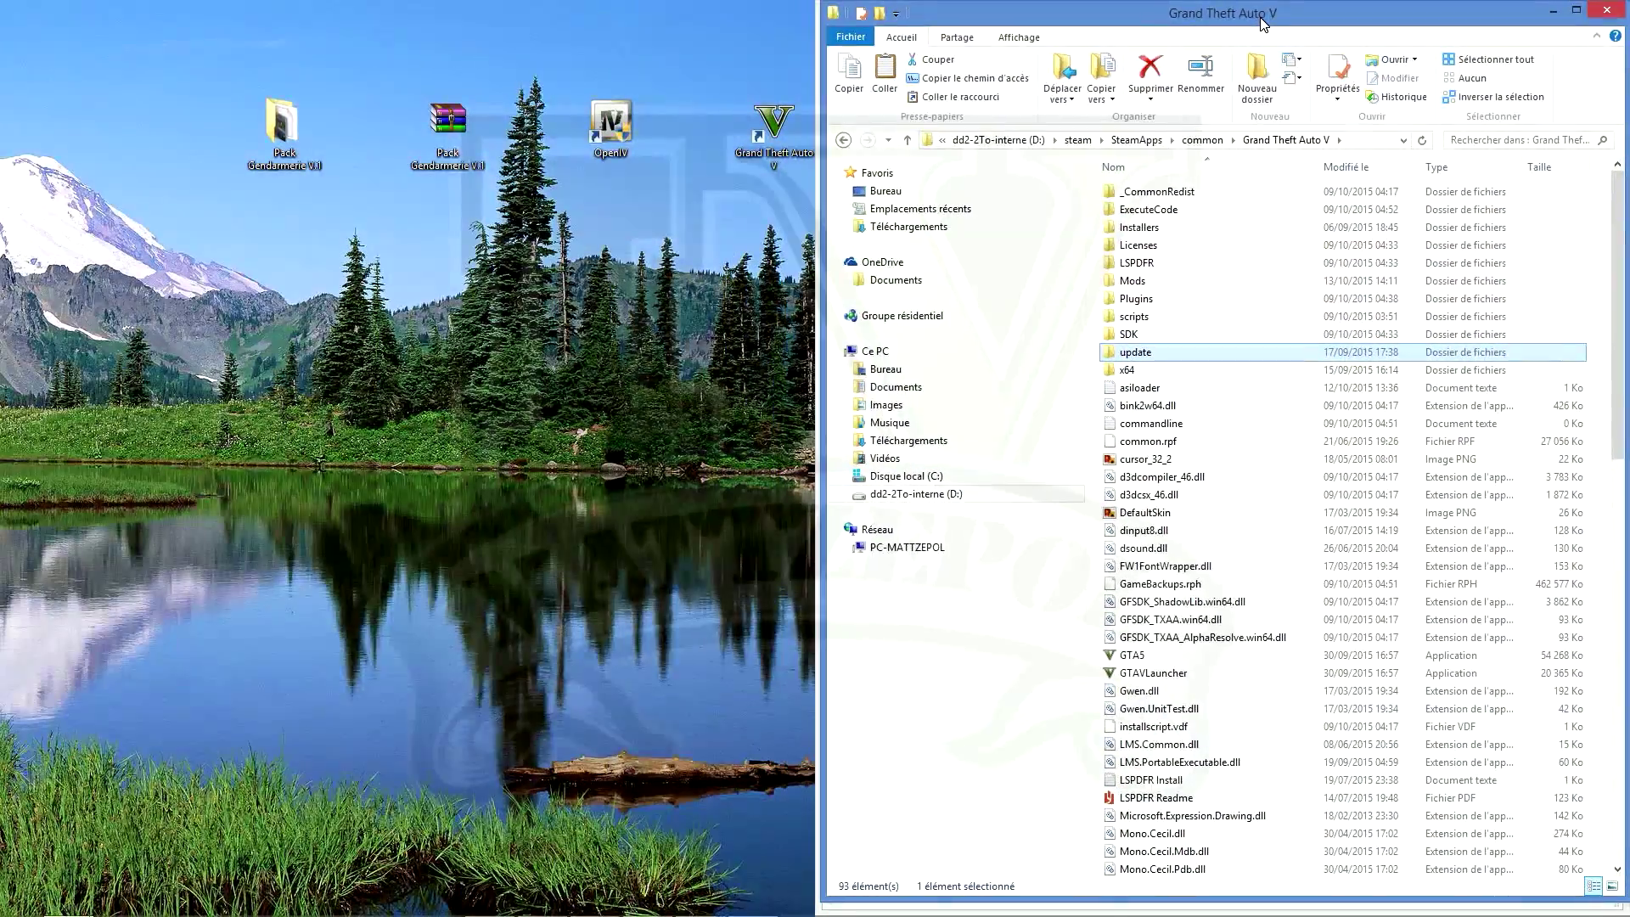
{"action": "right_click", "coordinate": [180, 440]}
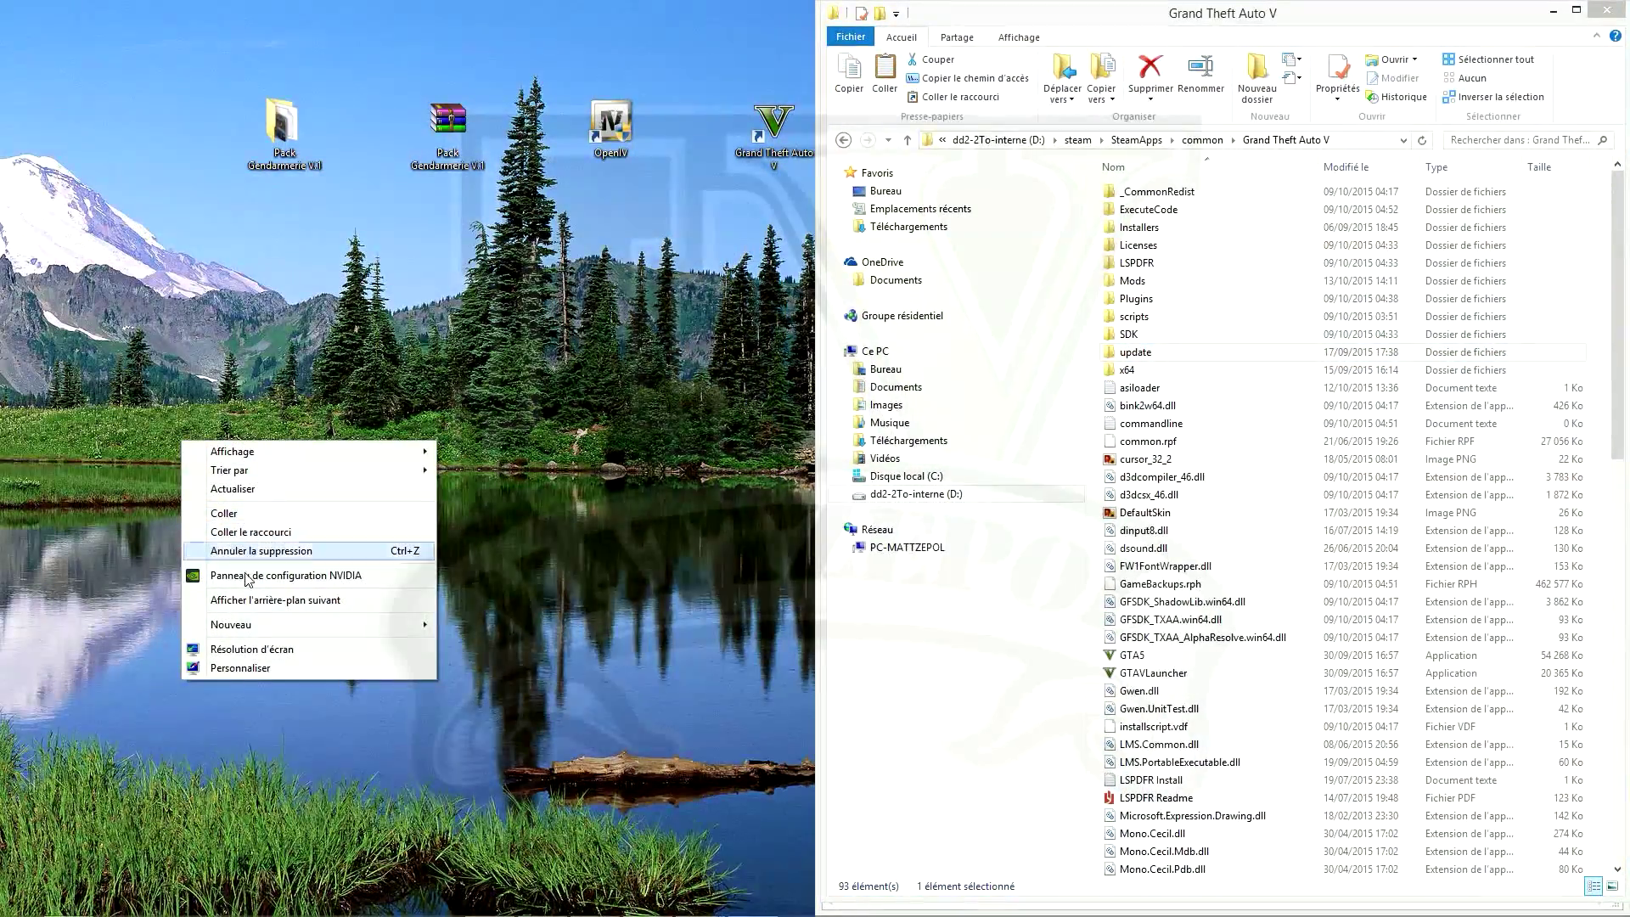
{"action": "mouse_move", "coordinate": [273, 625]}
{"action": "left_click", "coordinate": [493, 627]}
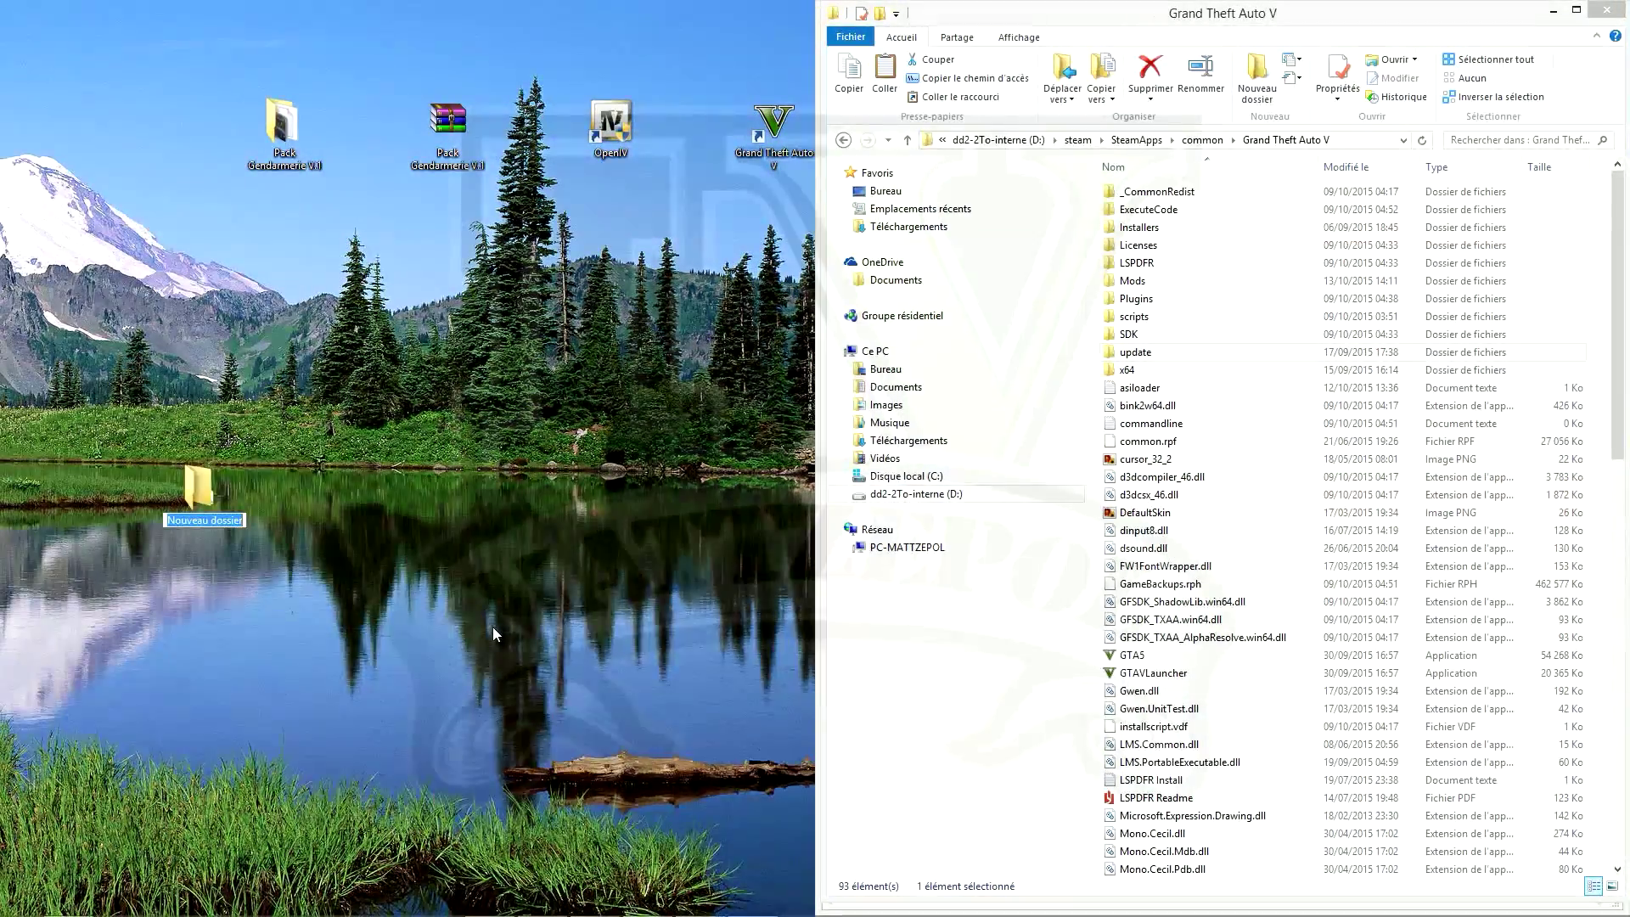
{"action": "type", "text": "Mods"}
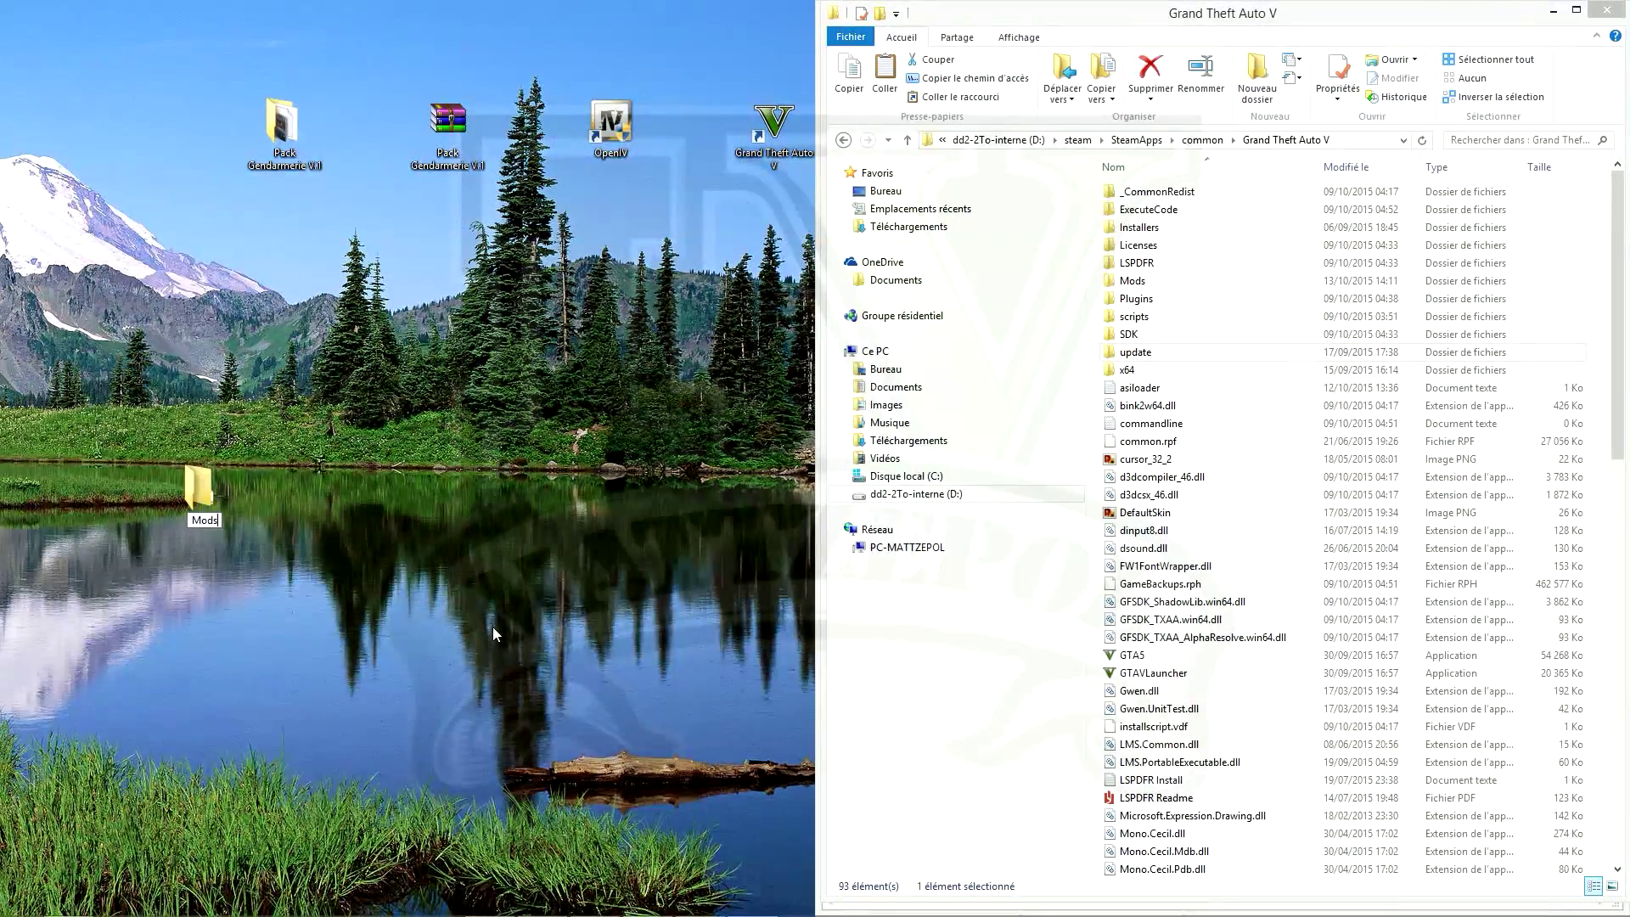
{"action": "key", "text": "Return"}
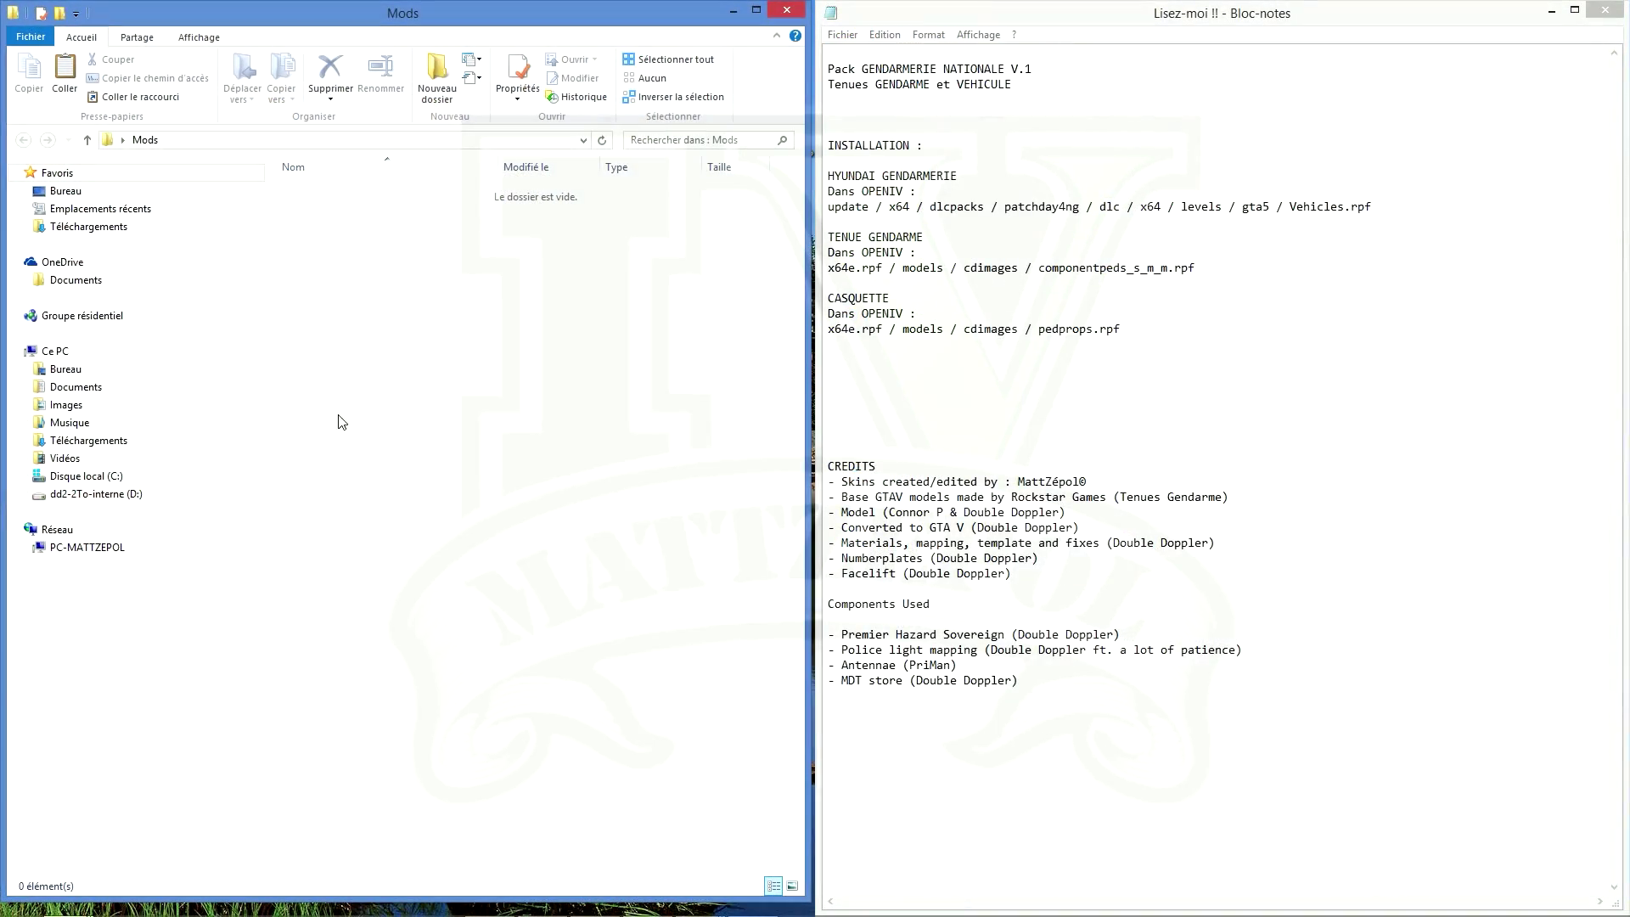
Create a folder named update inside the Mods folder
{"action": "right_click", "coordinate": [314, 456]}
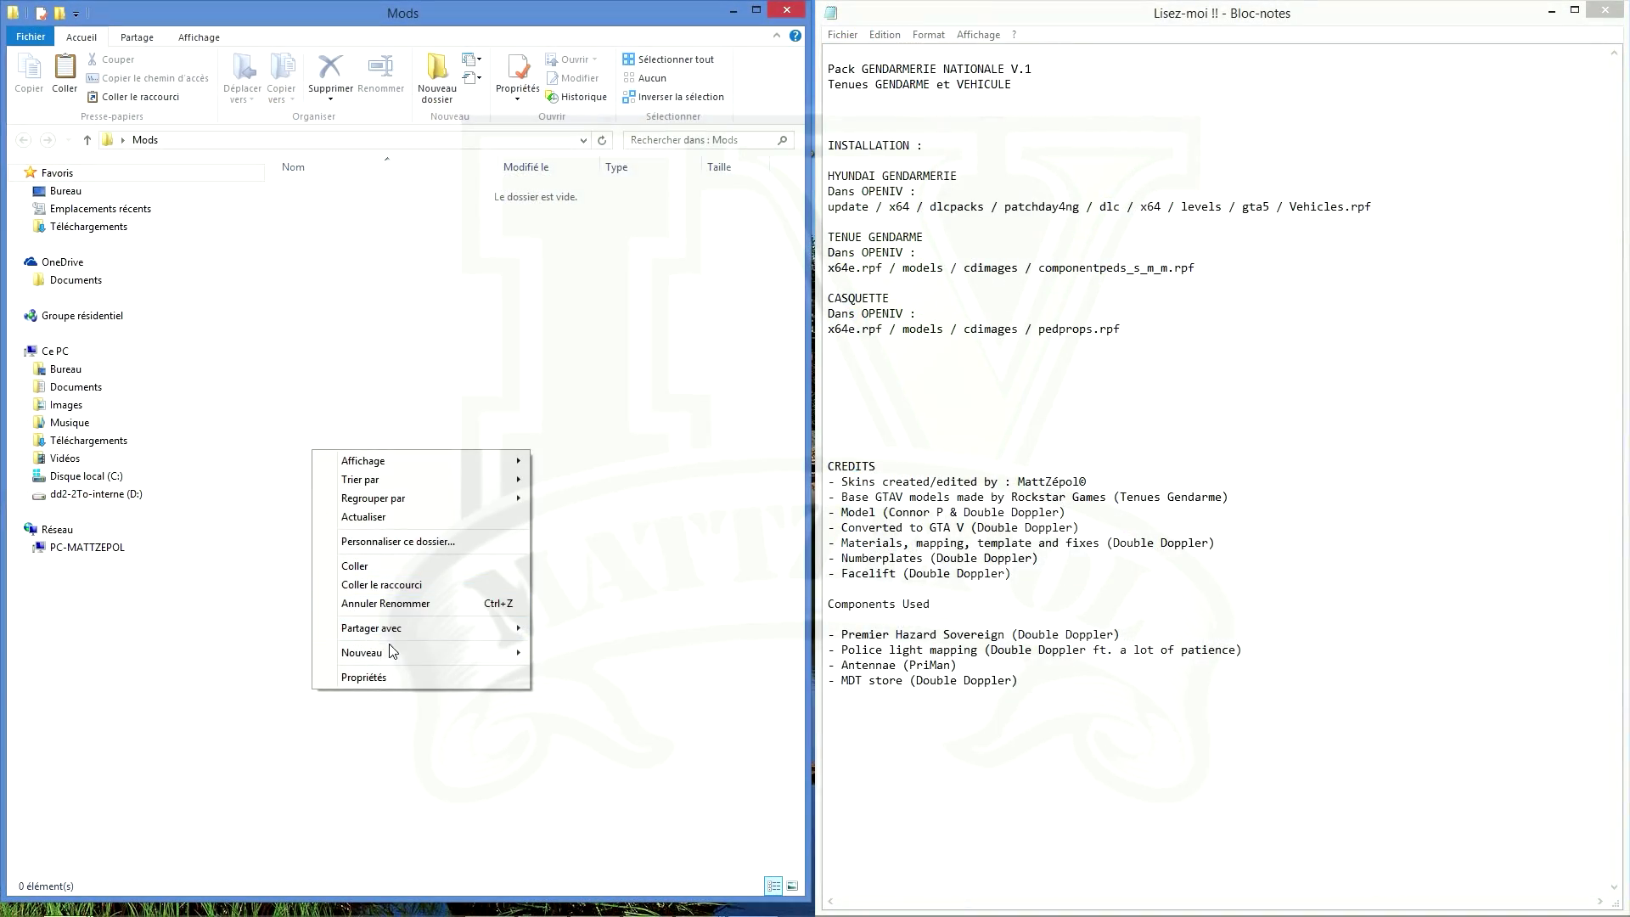
{"action": "mouse_move", "coordinate": [484, 652]}
{"action": "left_click", "coordinate": [560, 652]}
{"action": "type", "text": "u"}
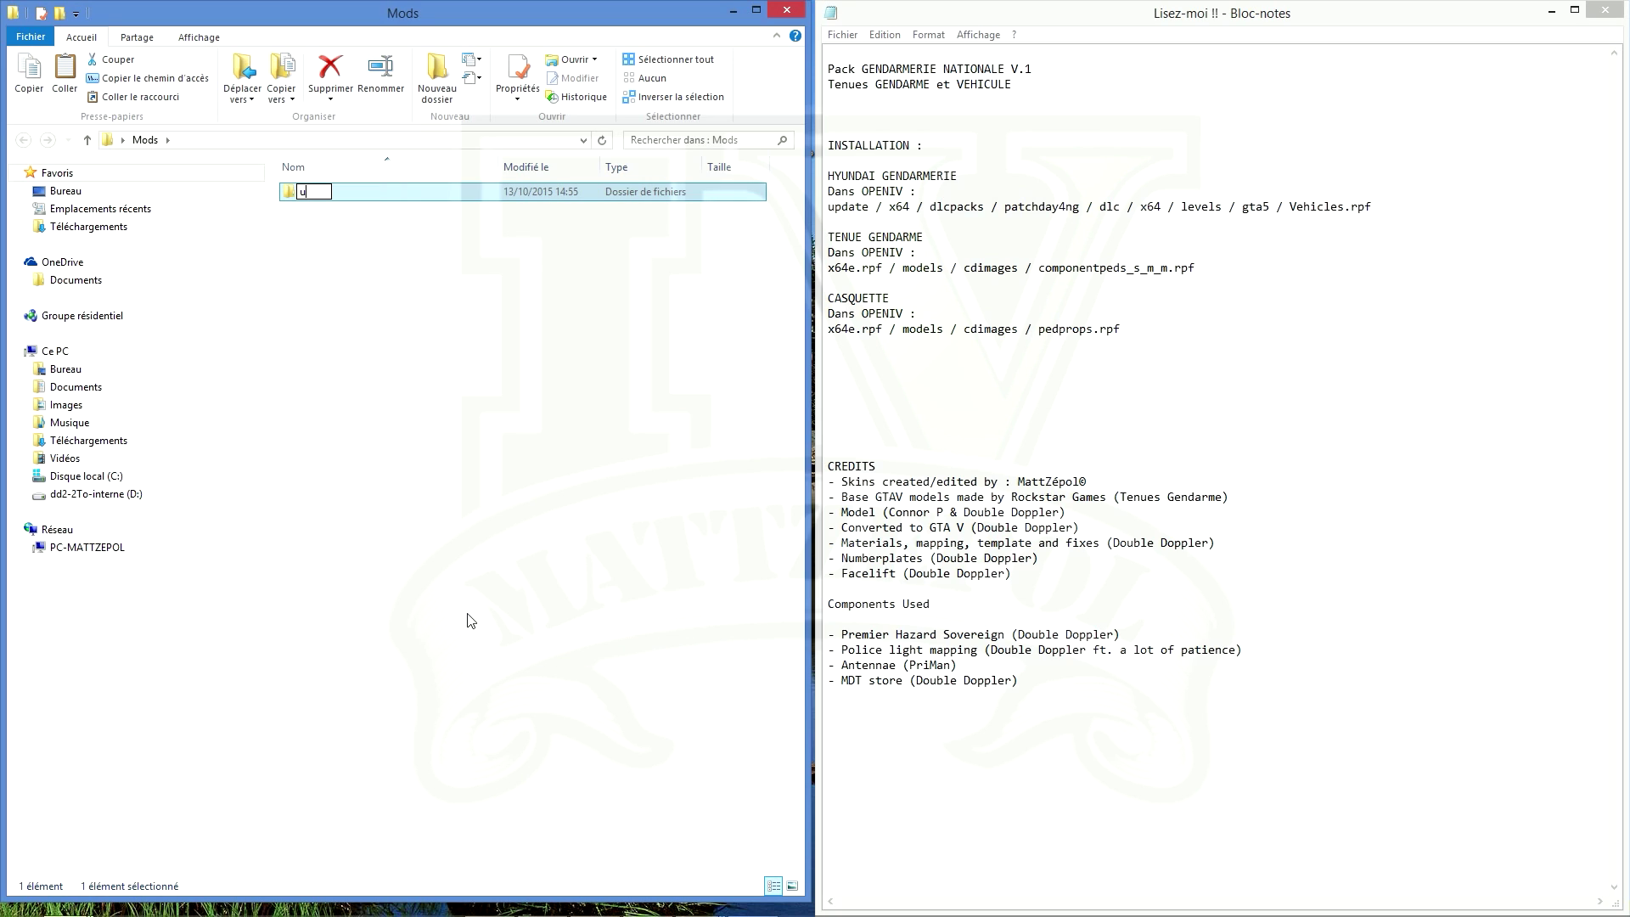
{"action": "type", "text": "pdat"}
{"action": "key", "text": "Return"}
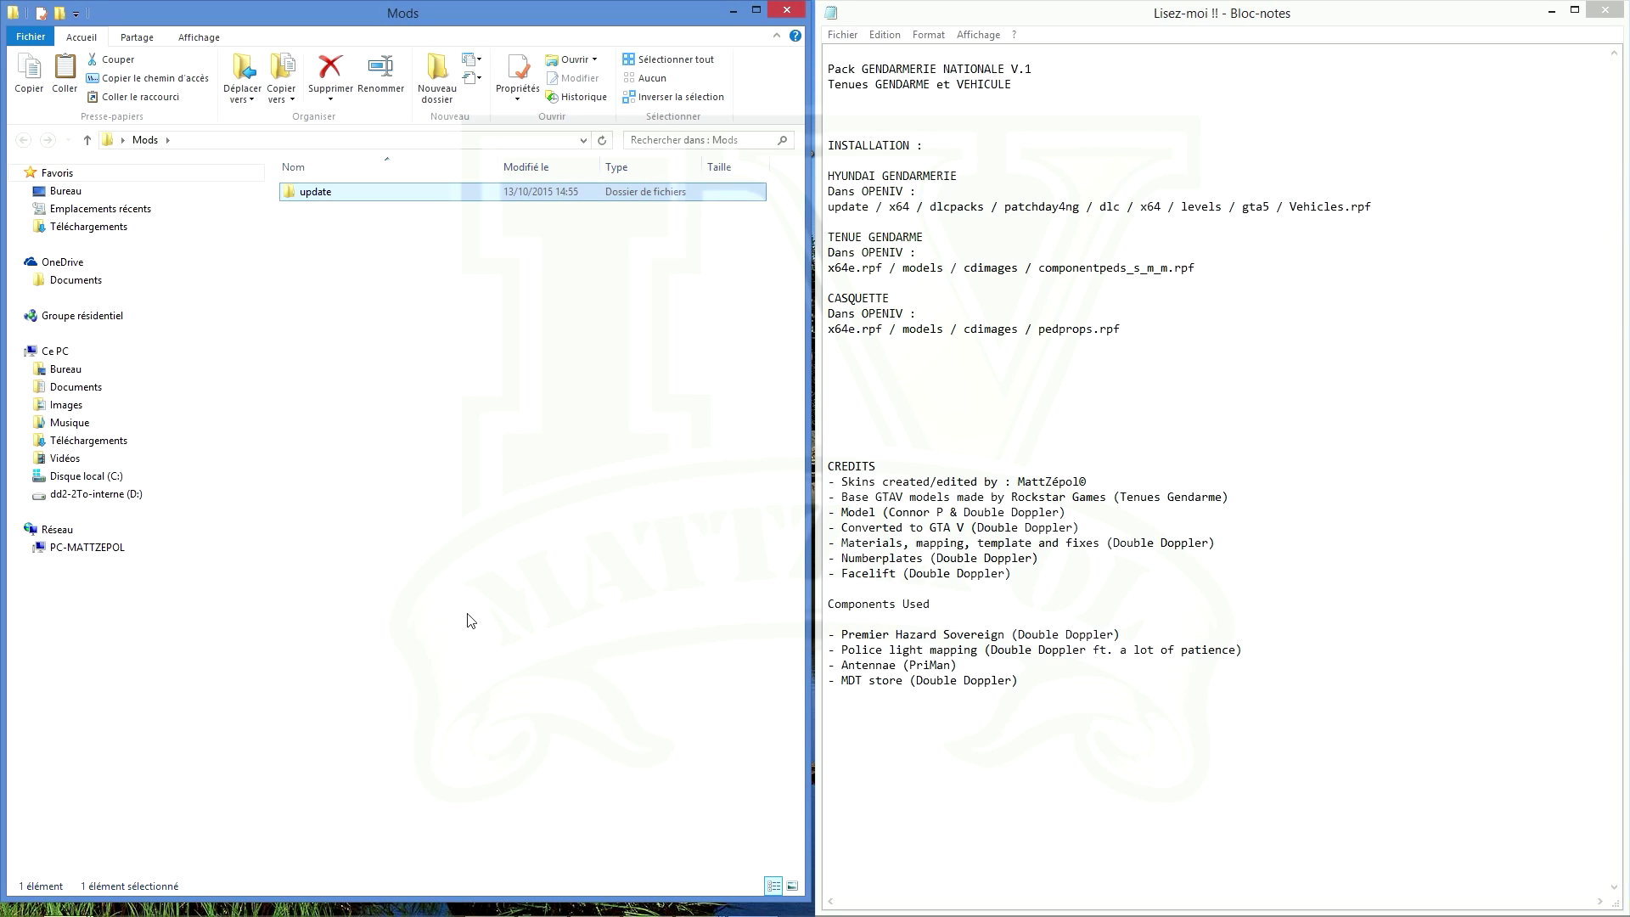
Create a folder named x64 inside the new update folder
{"action": "double_click", "coordinate": [345, 194]}
{"action": "right_click", "coordinate": [323, 342]}
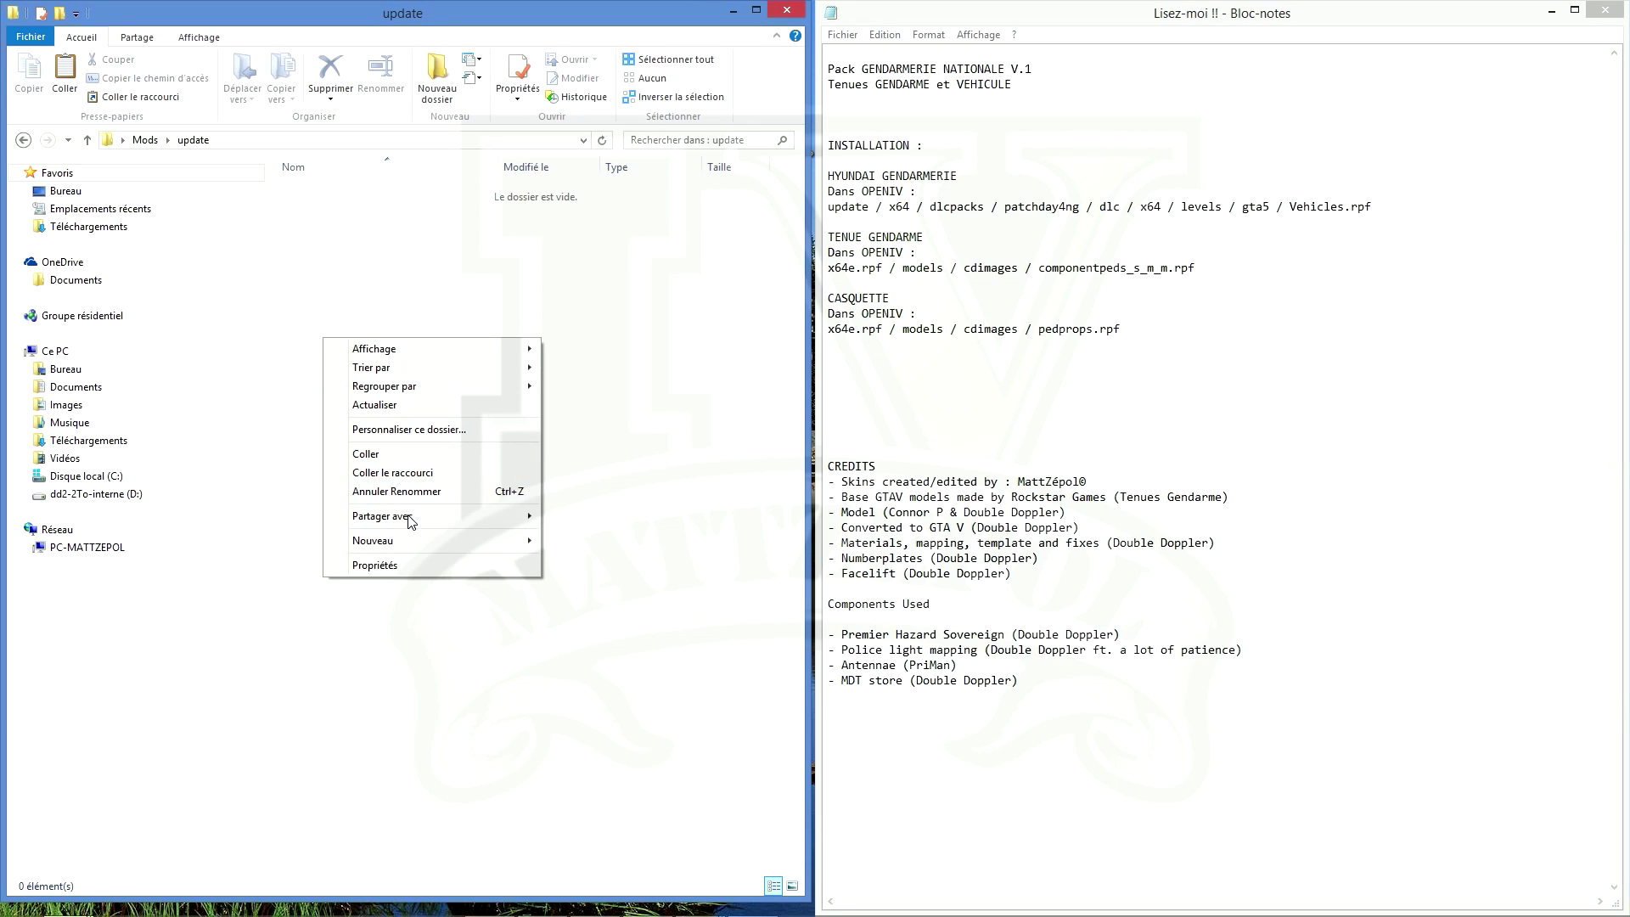
{"action": "mouse_move", "coordinate": [443, 542]}
{"action": "left_click", "coordinate": [584, 541]}
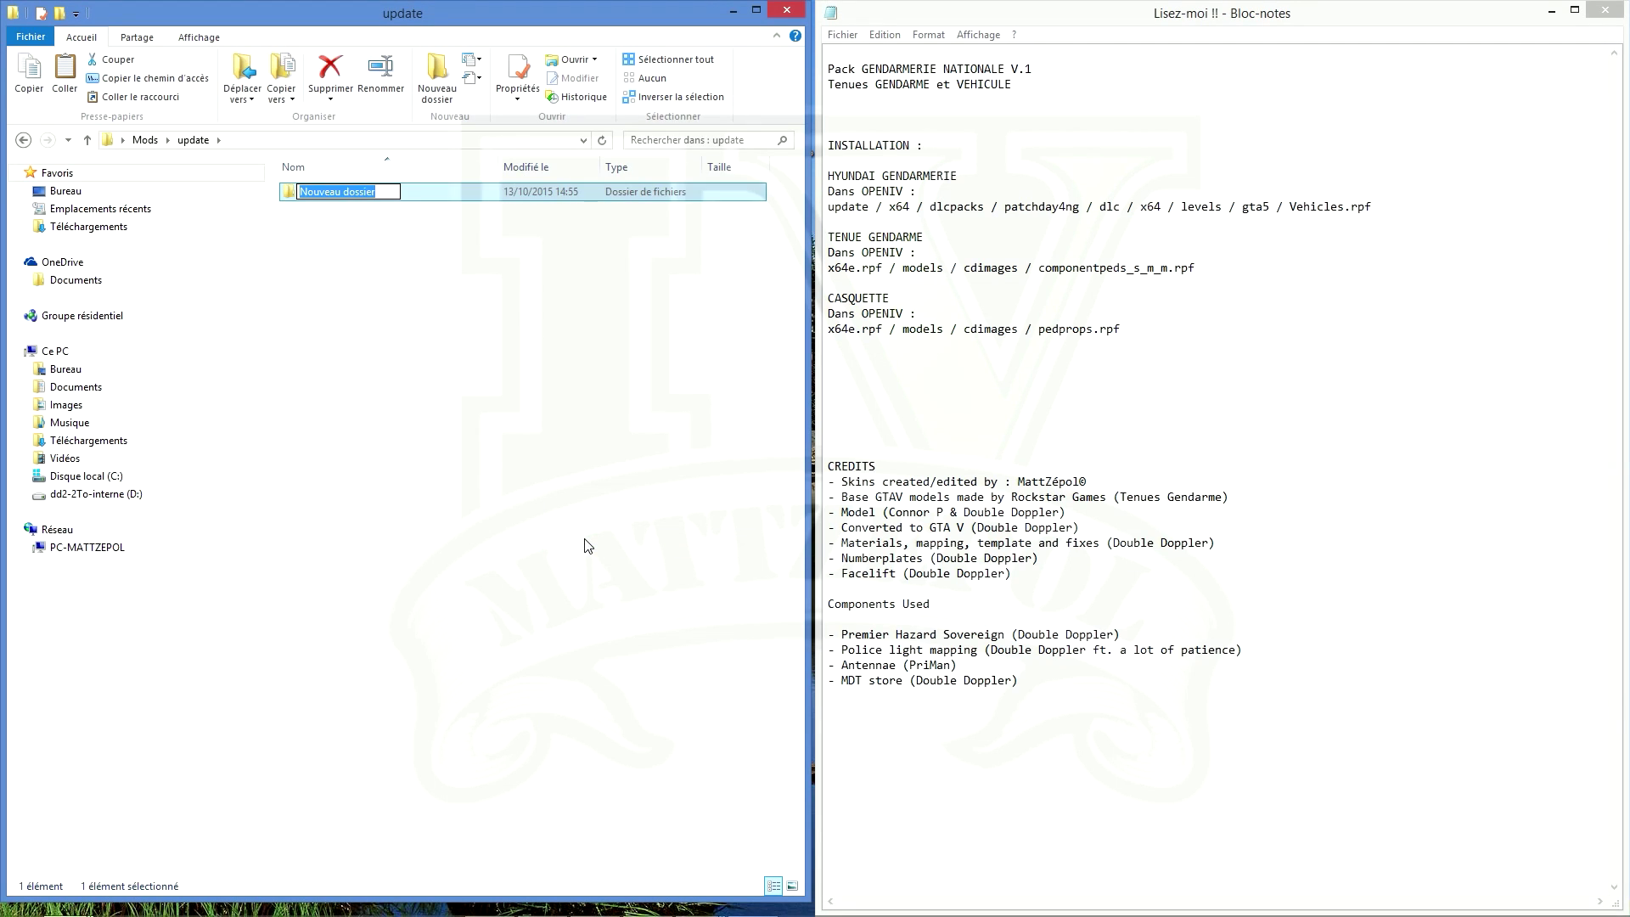
{"action": "type", "text": "x64"}
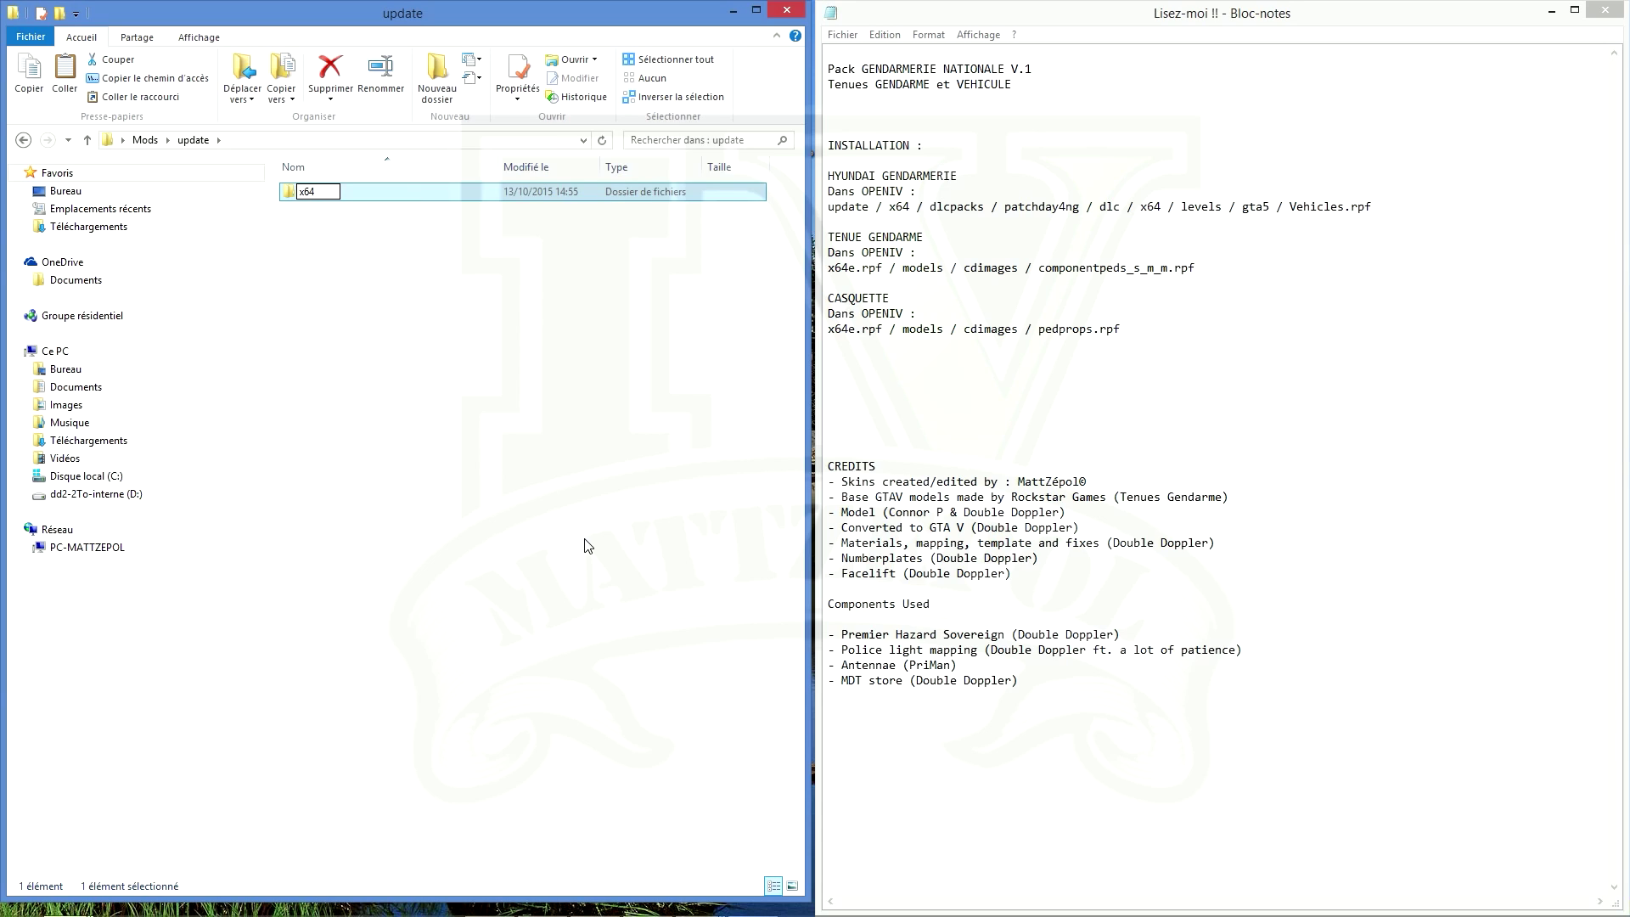
{"action": "key", "text": "Return"}
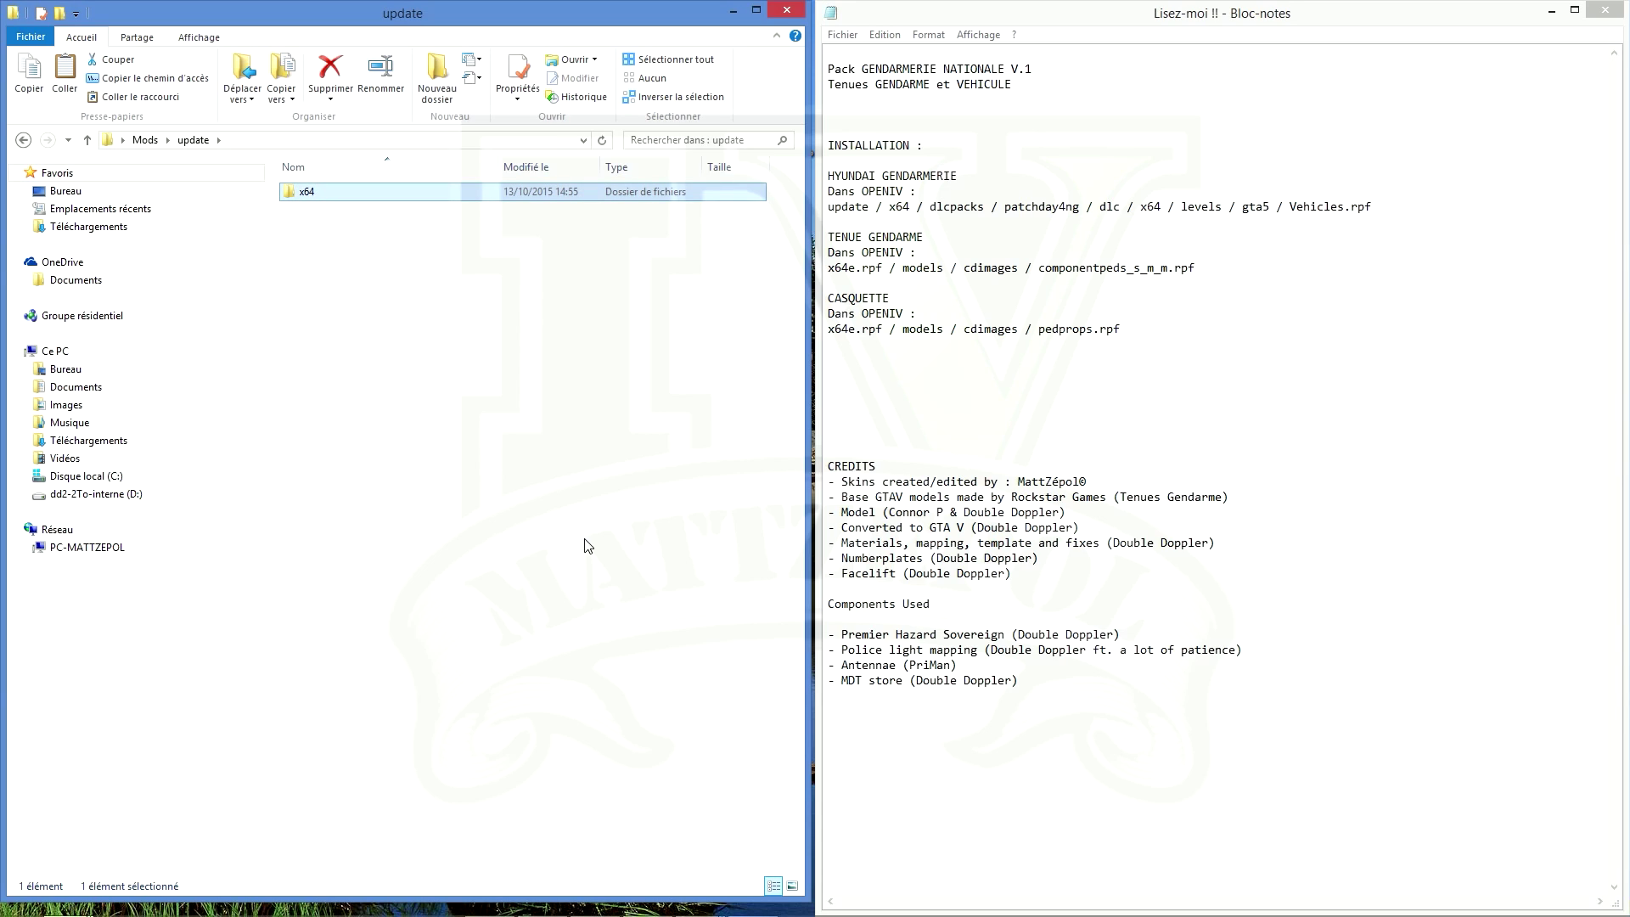
Create a folder named dlcpacks inside the new x64 folder
{"action": "double_click", "coordinate": [294, 196]}
{"action": "right_click", "coordinate": [311, 373]}
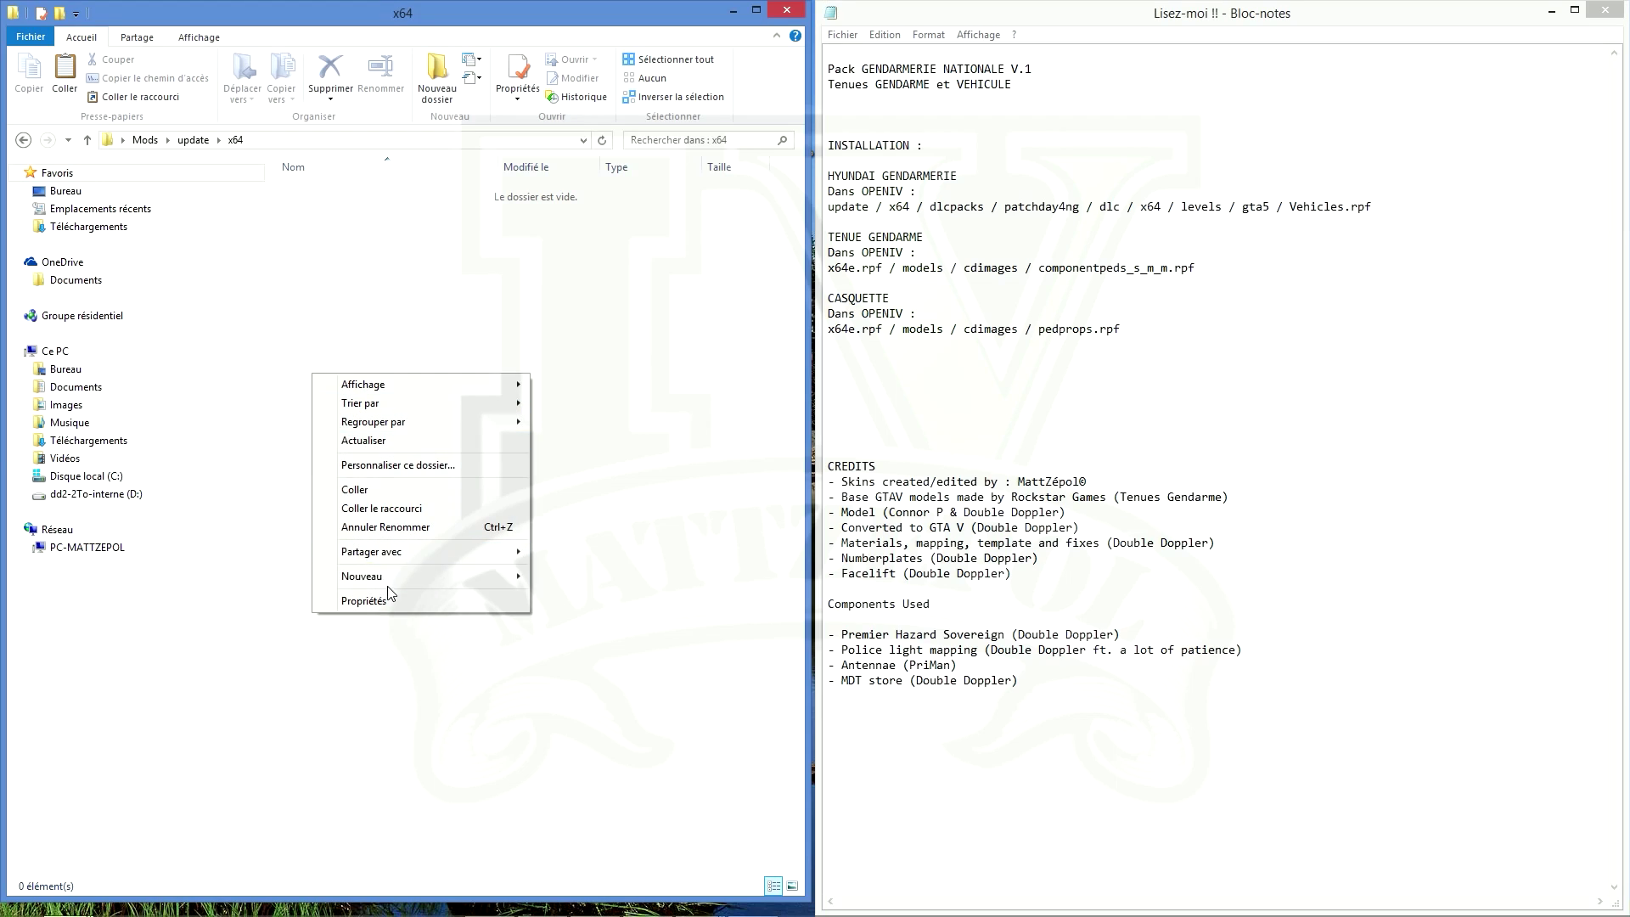
{"action": "mouse_move", "coordinate": [408, 577]}
{"action": "left_click", "coordinate": [565, 576]}
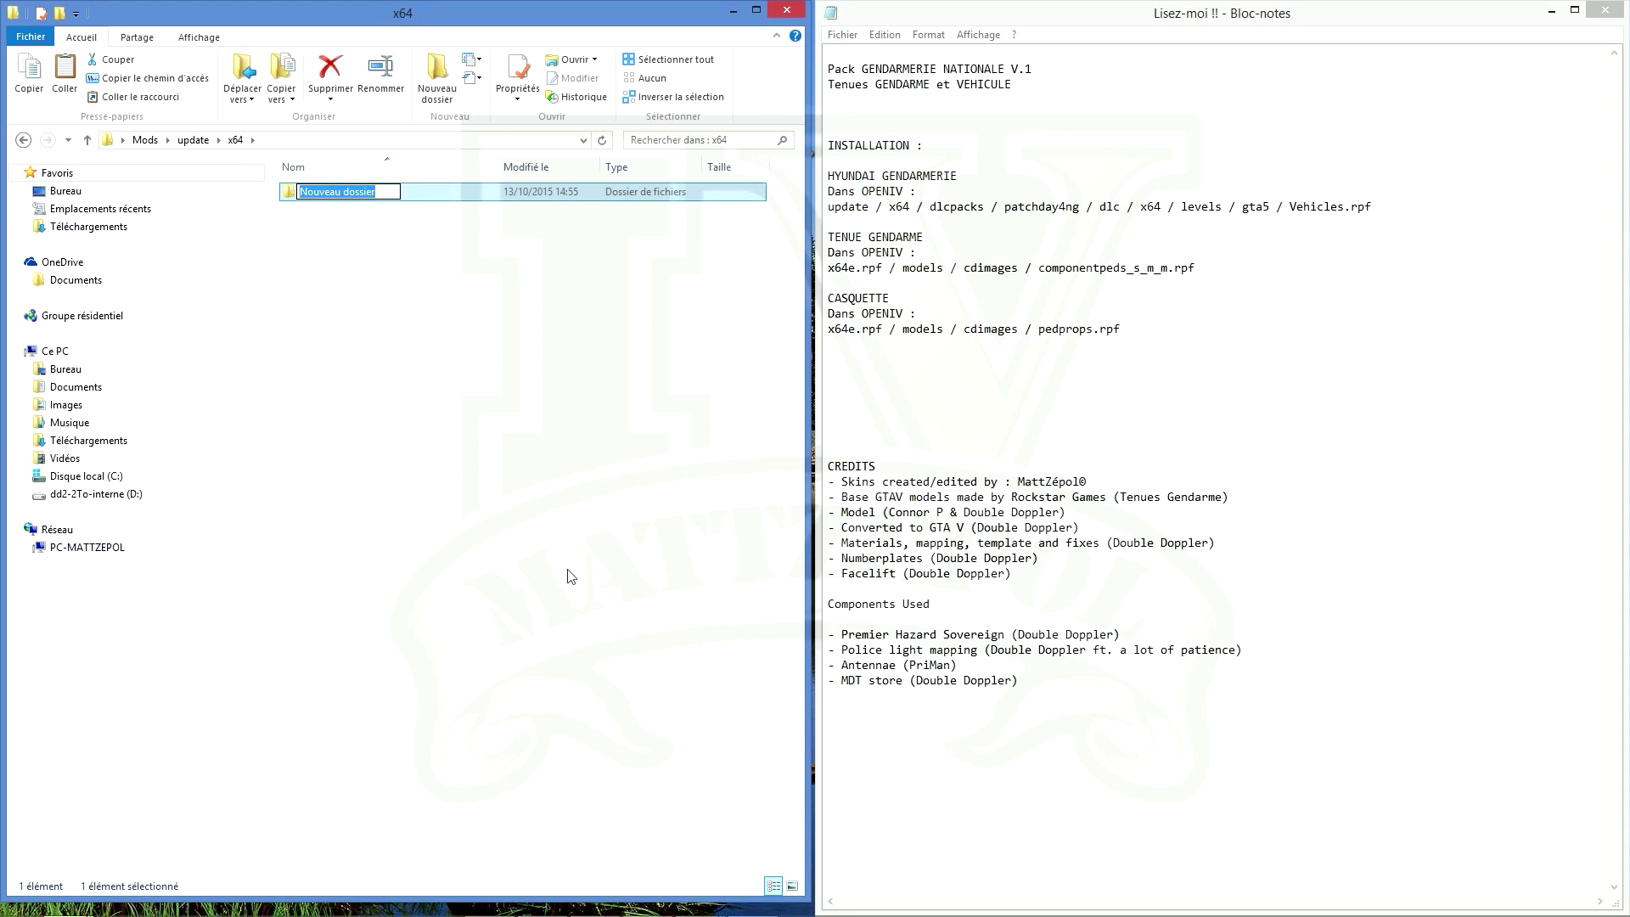
{"action": "type", "text": "dlcpack"}
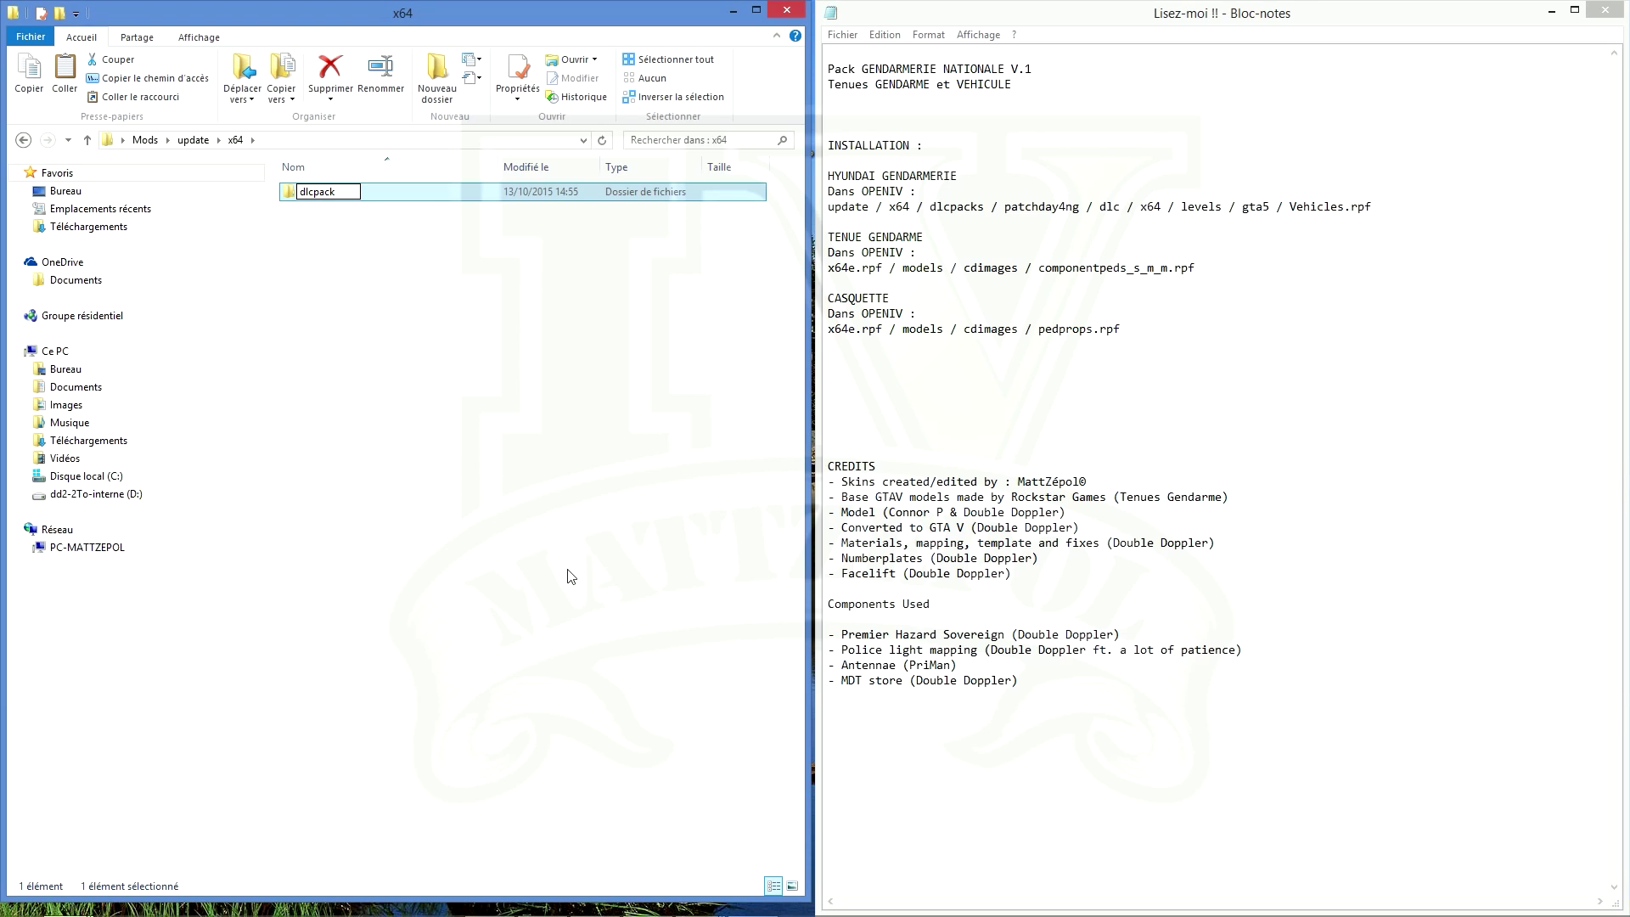
{"action": "key", "text": "Return"}
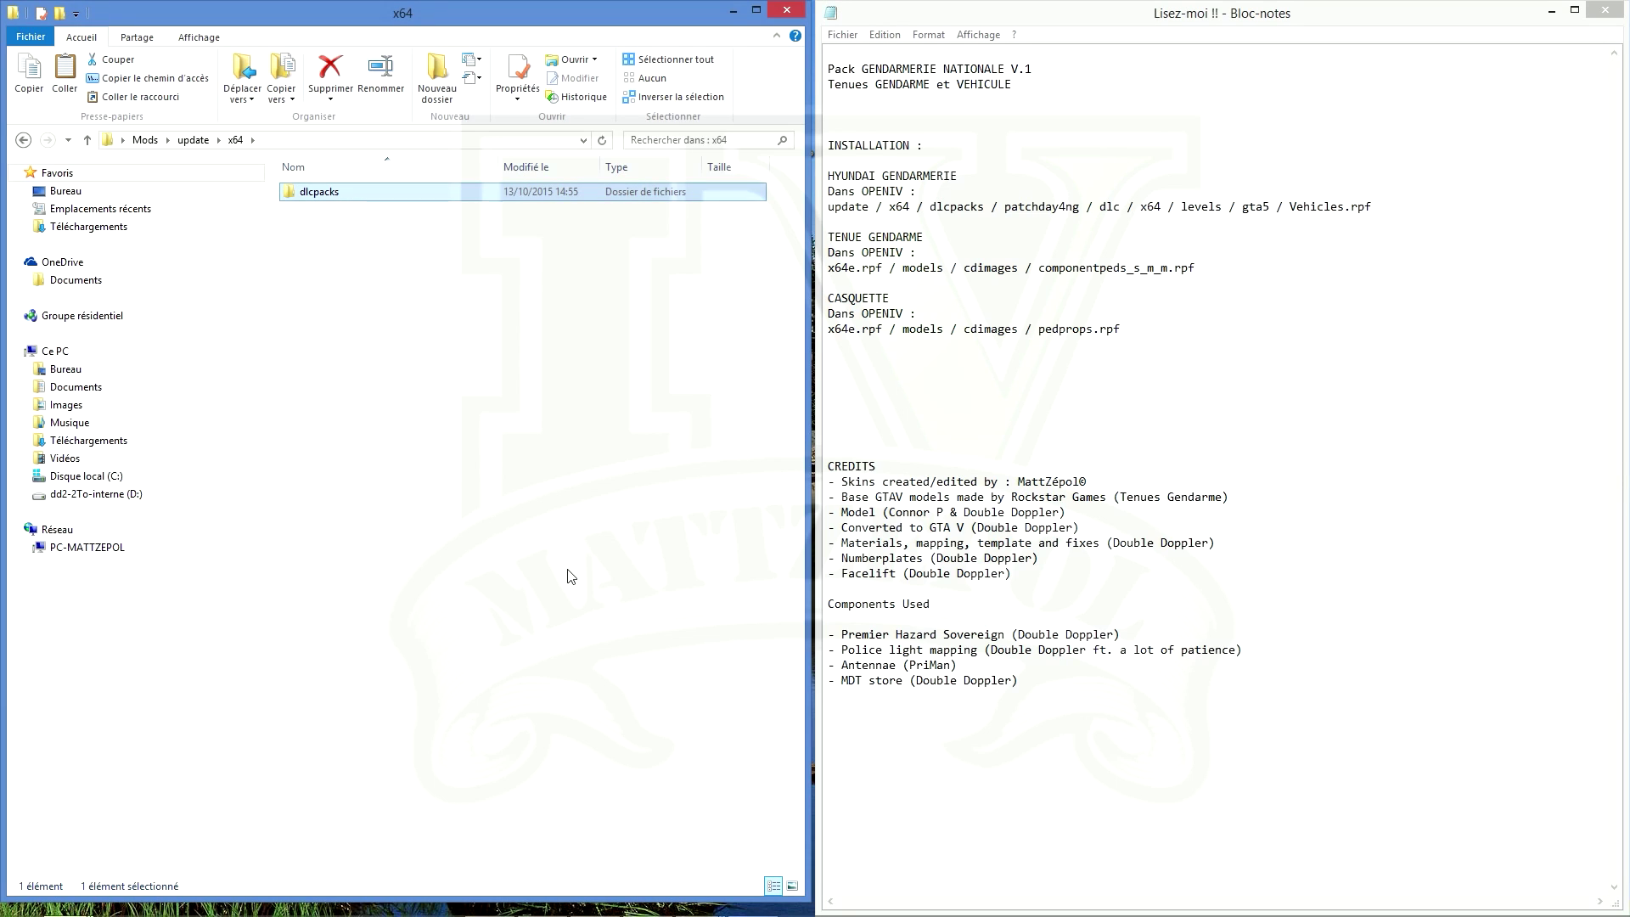
Create a folder named patchday4ng inside the new dlcpacks folder
{"action": "double_click", "coordinate": [310, 197]}
{"action": "right_click", "coordinate": [323, 373]}
{"action": "mouse_move", "coordinate": [515, 575]}
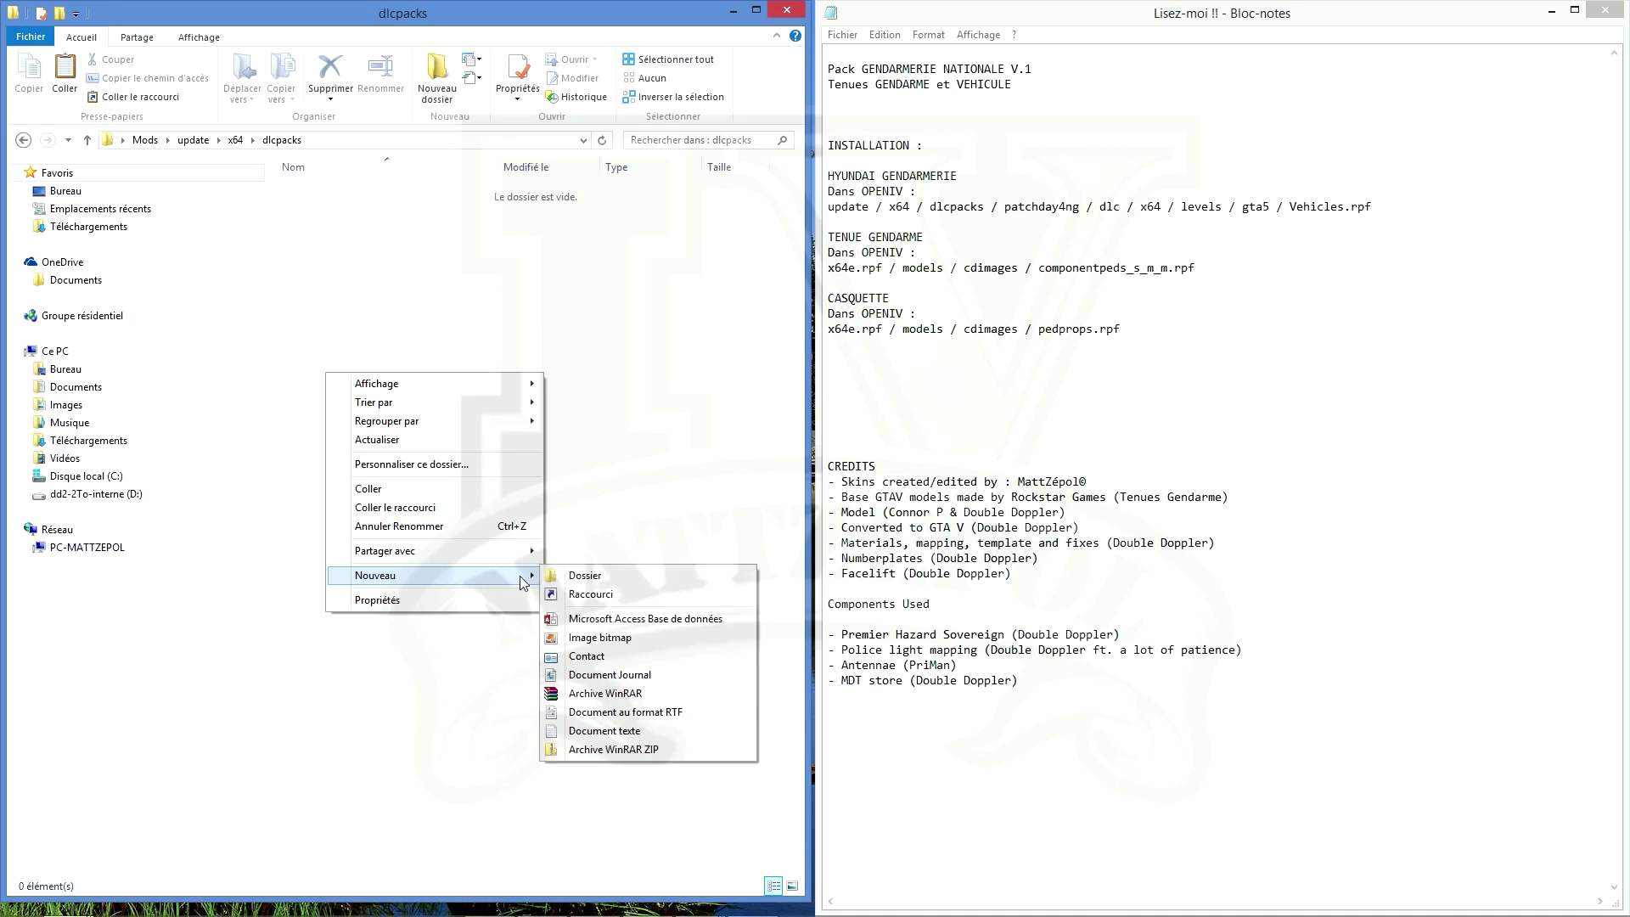
{"action": "left_click", "coordinate": [586, 576]}
{"action": "type", "text": "patchday"}
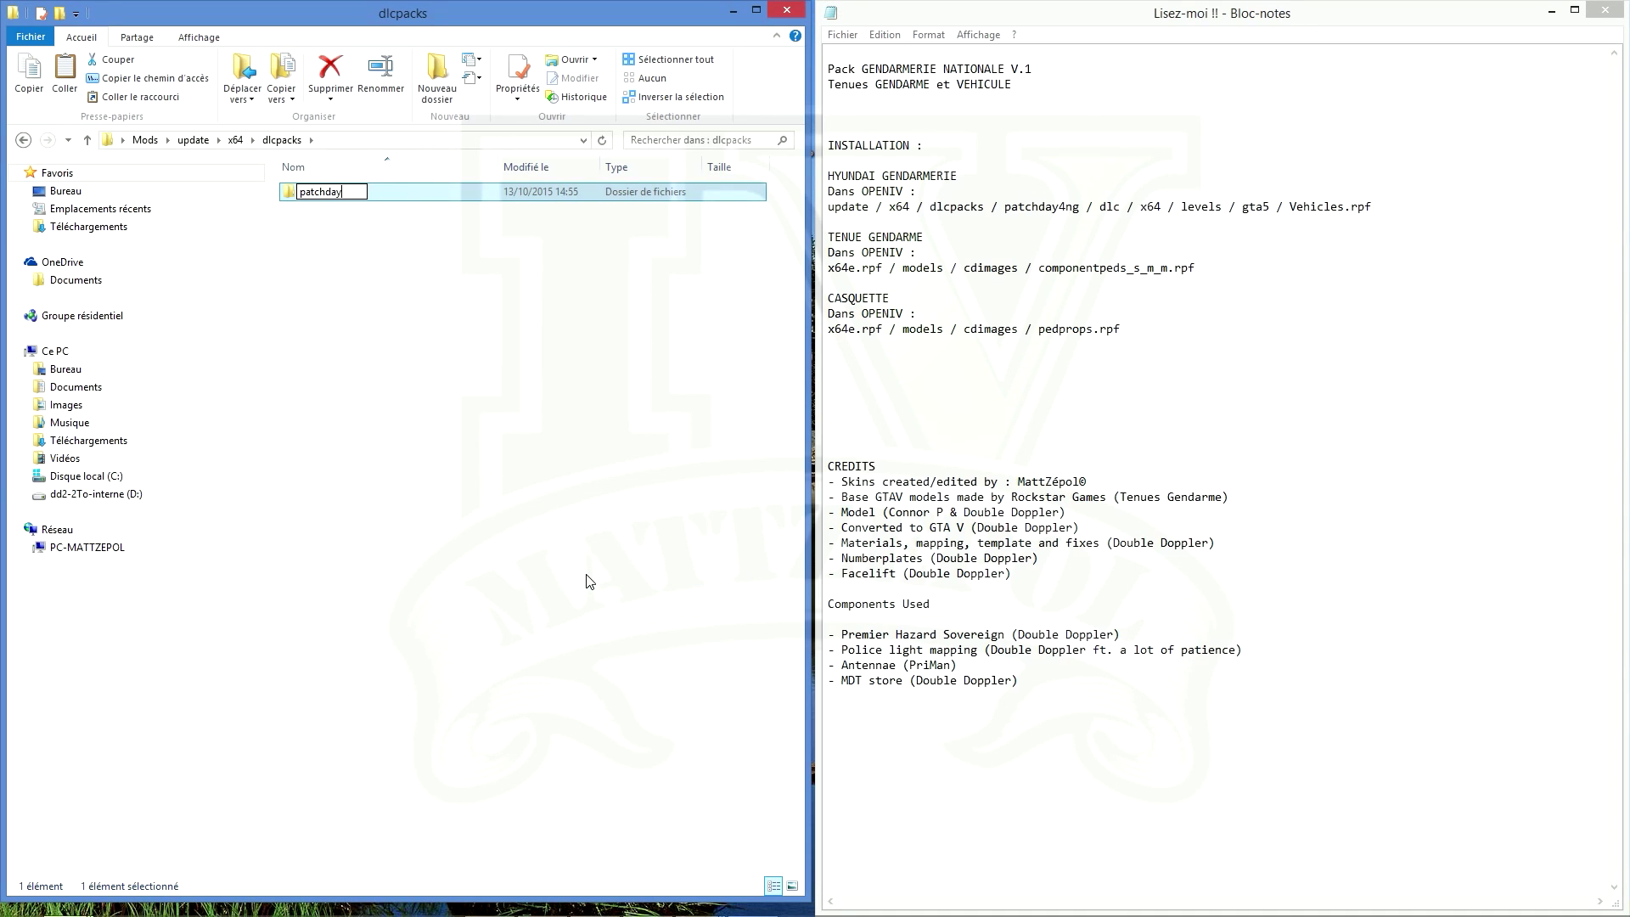
{"action": "type", "text": "4ng"}
{"action": "key", "text": "Return"}
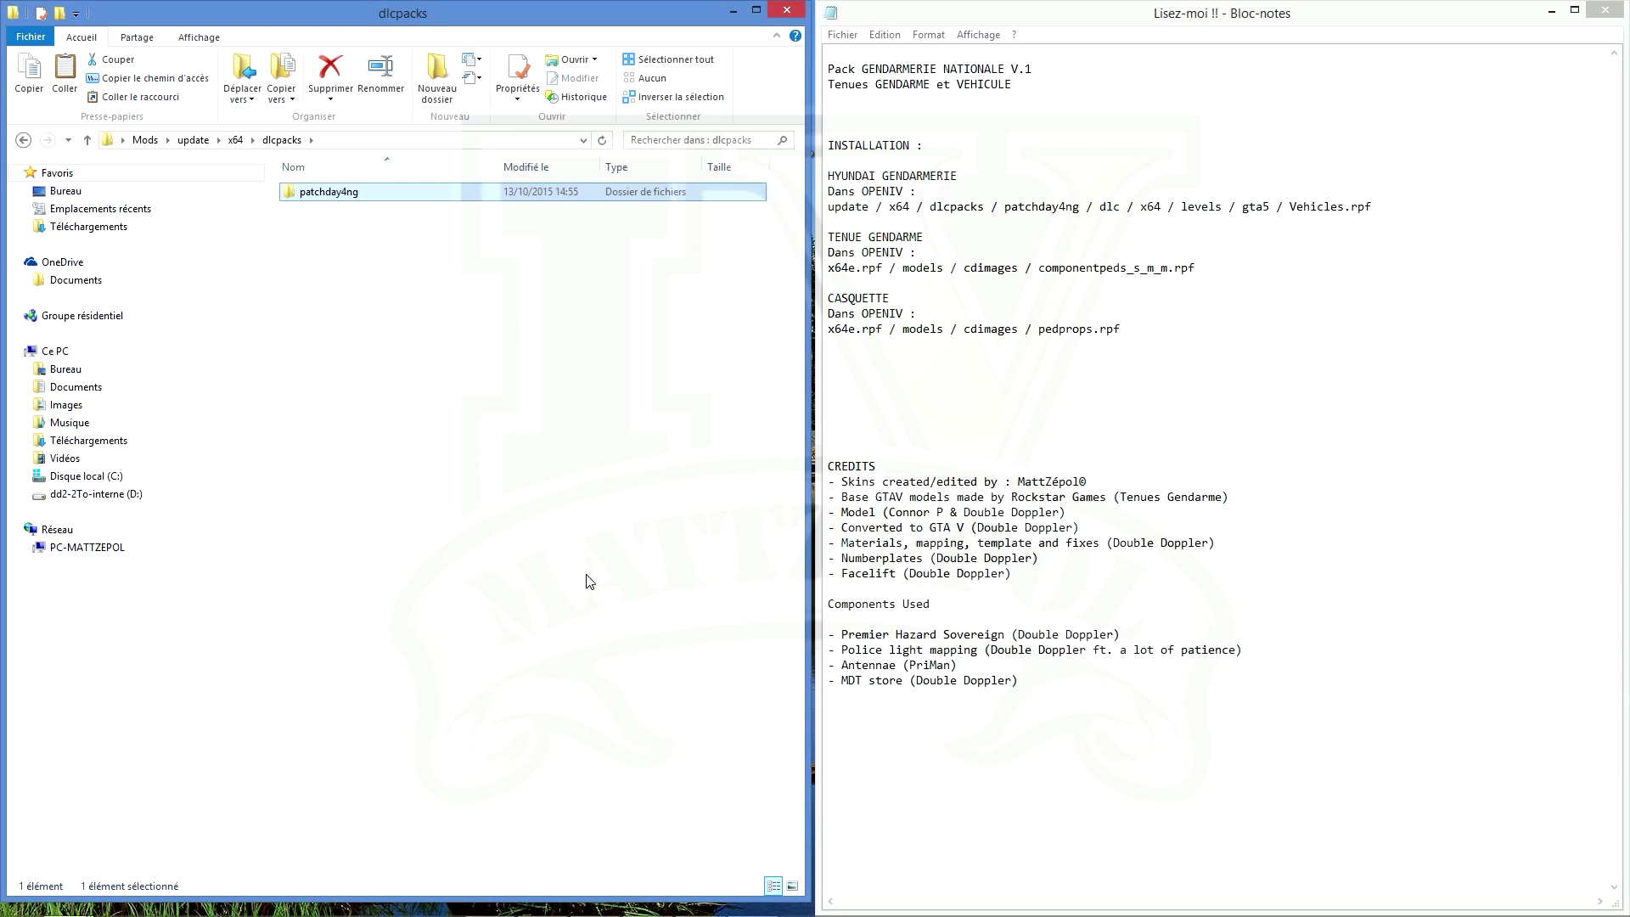
Paste the copied dlc.rpf into the new patchday4ng folder and move the desktop Mods folder into the Grand Theft Auto V folder
{"action": "double_click", "coordinate": [306, 194]}
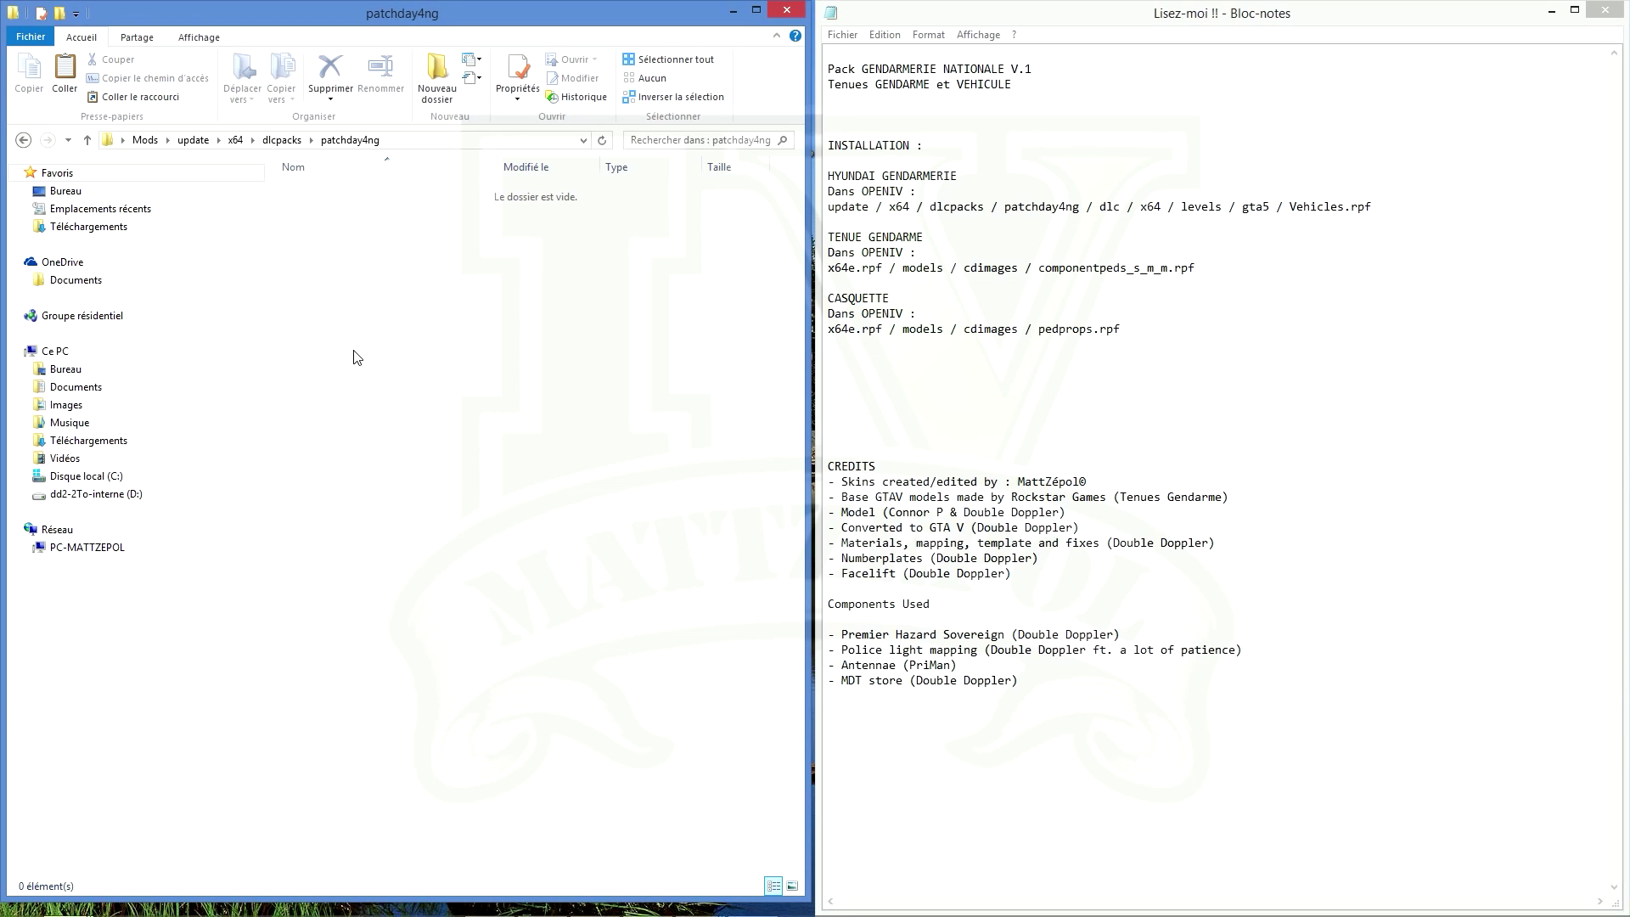
{"action": "right_click", "coordinate": [354, 357]}
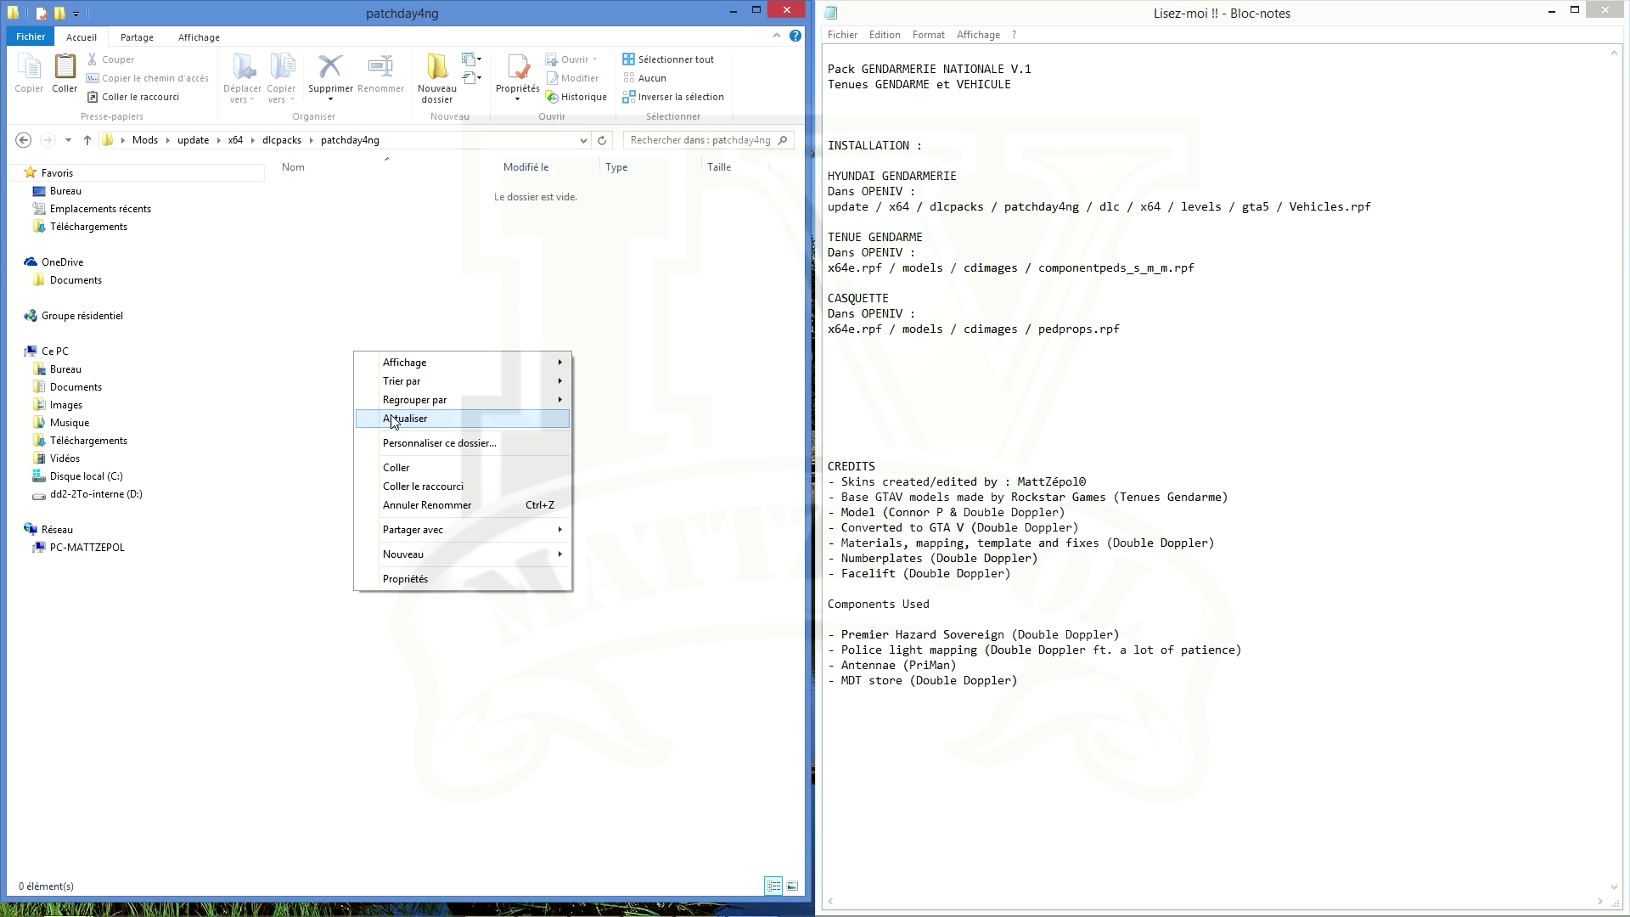
{"action": "left_click", "coordinate": [450, 467]}
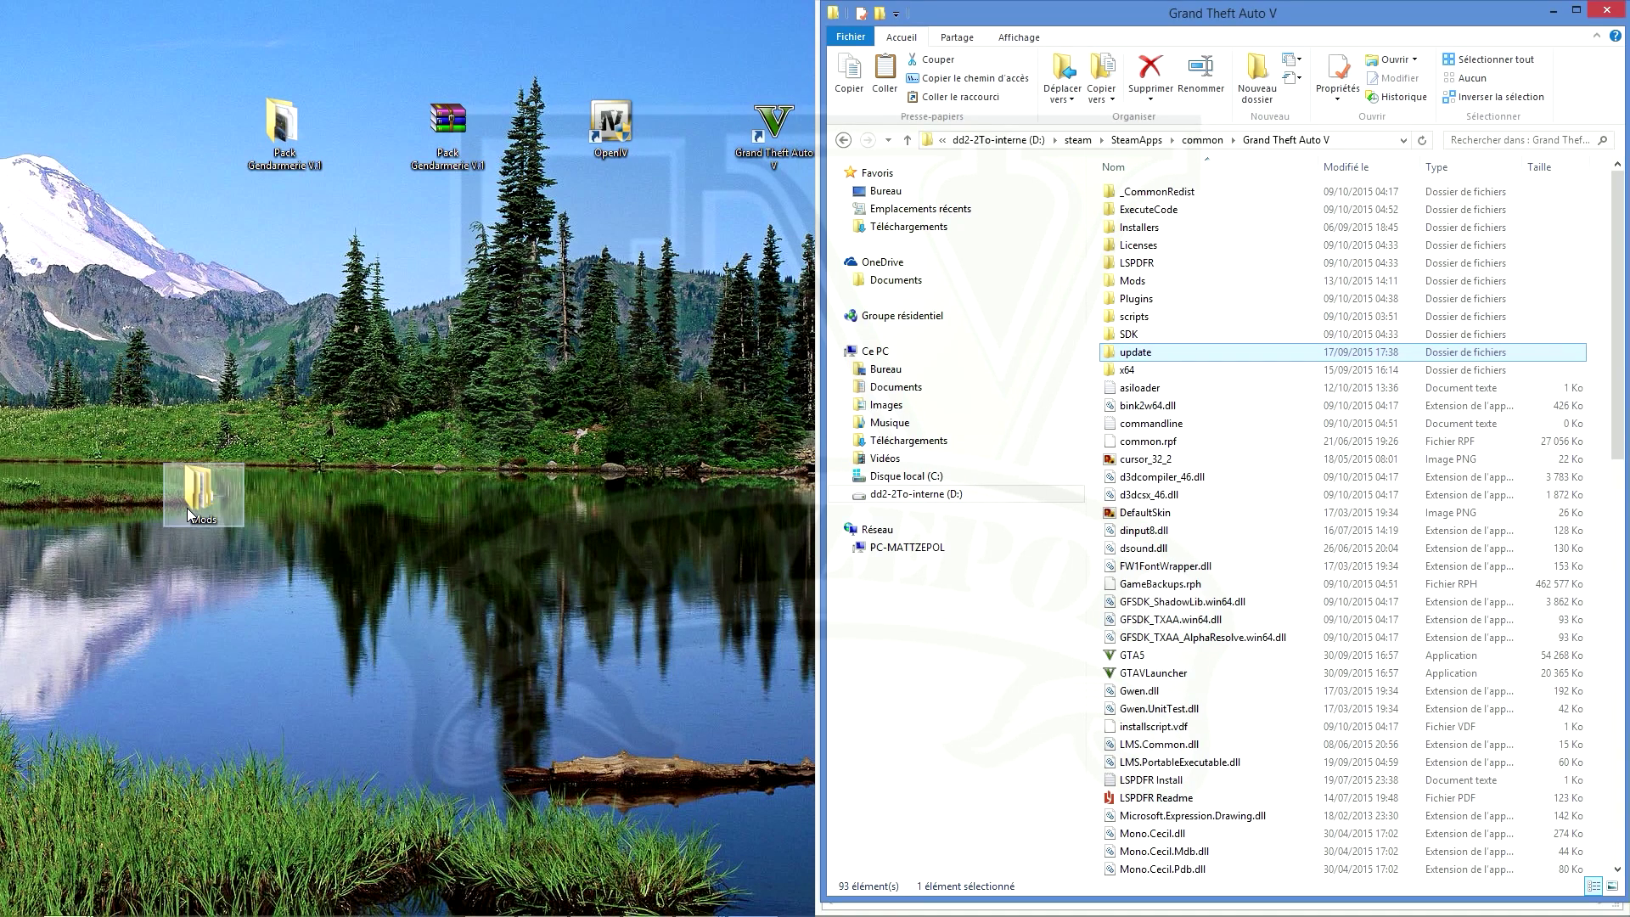
{"action": "left_click_drag", "start_coordinate": [187, 508], "coordinate": [1228, 435]}
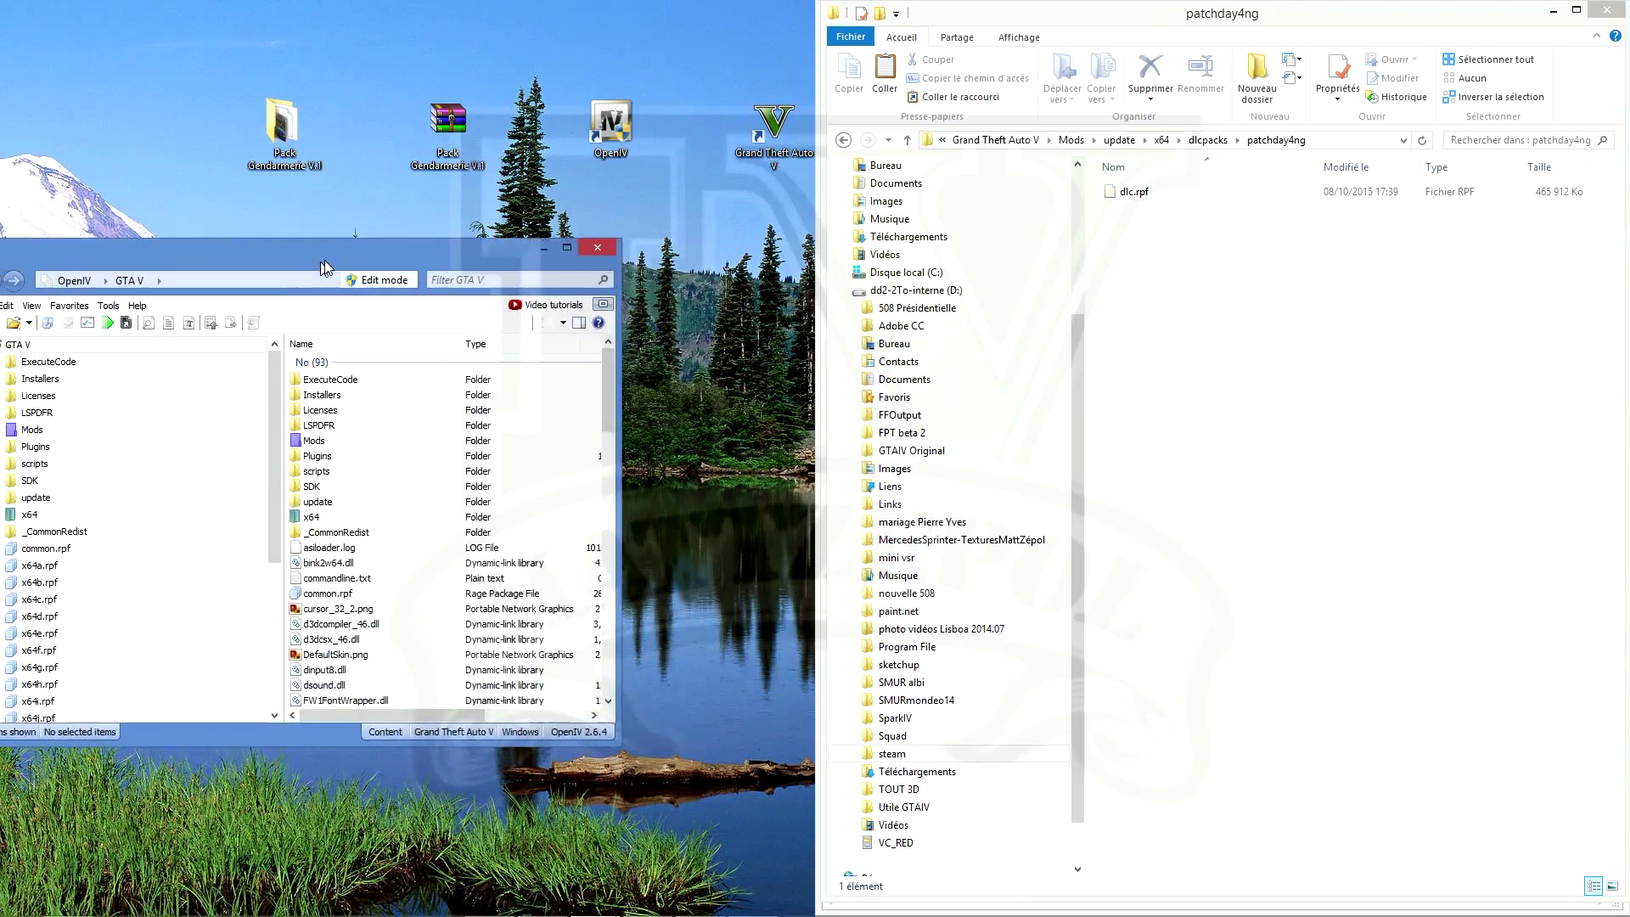
Move and enlarge the OpenIV window, go to Mods/update/x64/dlcpacks/patchday4ng in it, and close the patchday4ng Explorer window
{"action": "left_click_drag", "start_coordinate": [323, 268], "coordinate": [450, 47]}
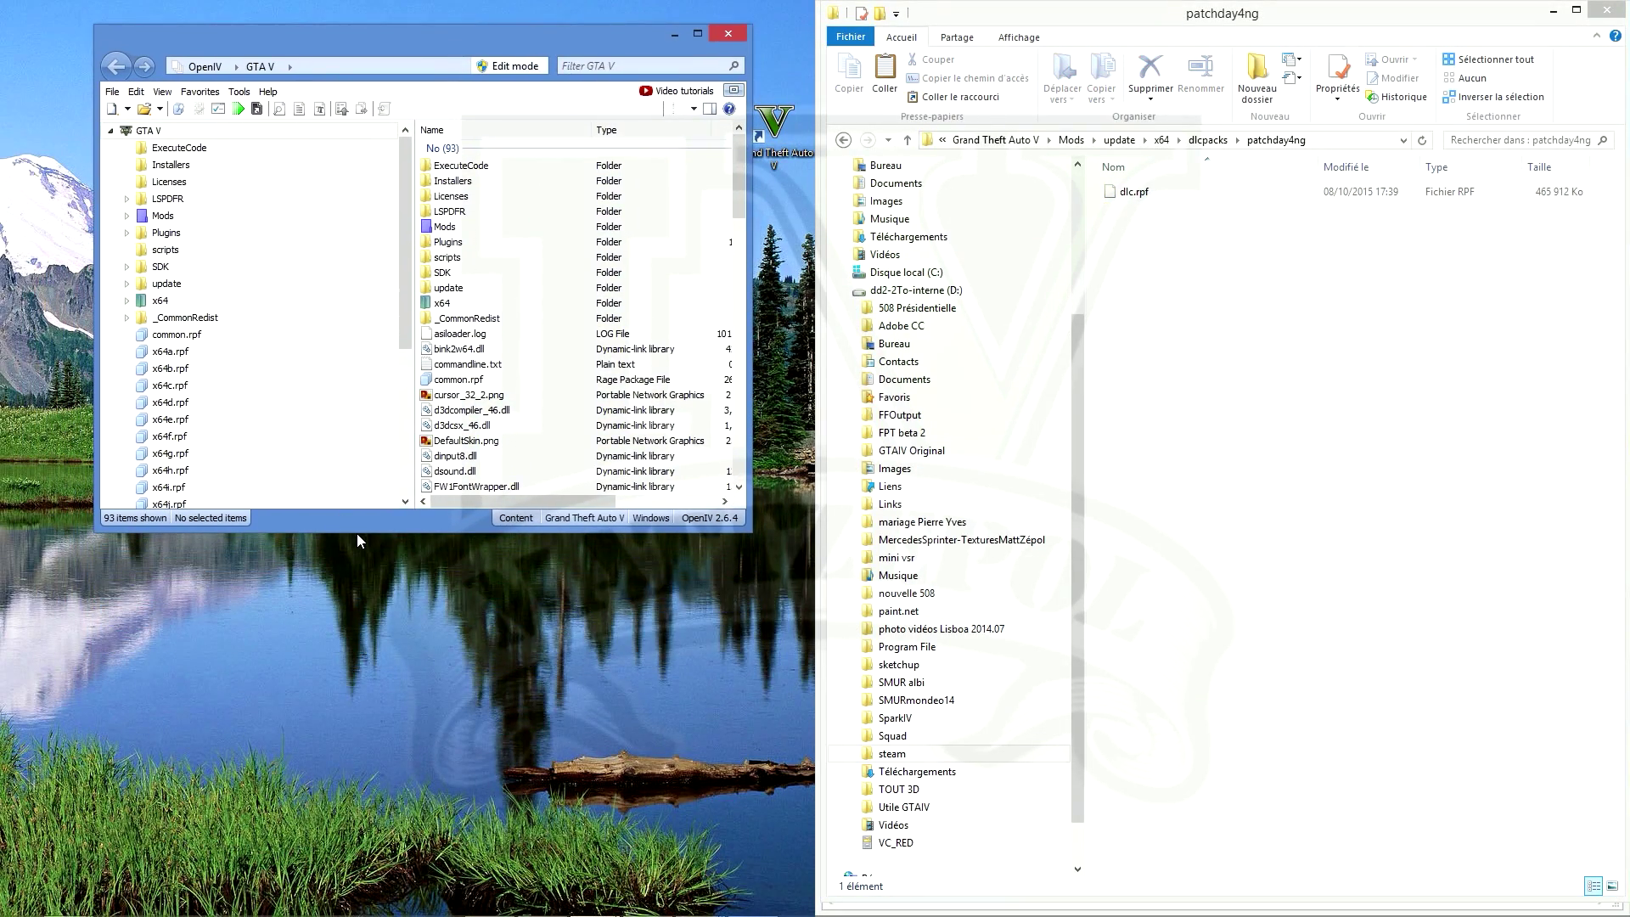
{"action": "left_click_drag", "start_coordinate": [361, 529], "coordinate": [362, 758]}
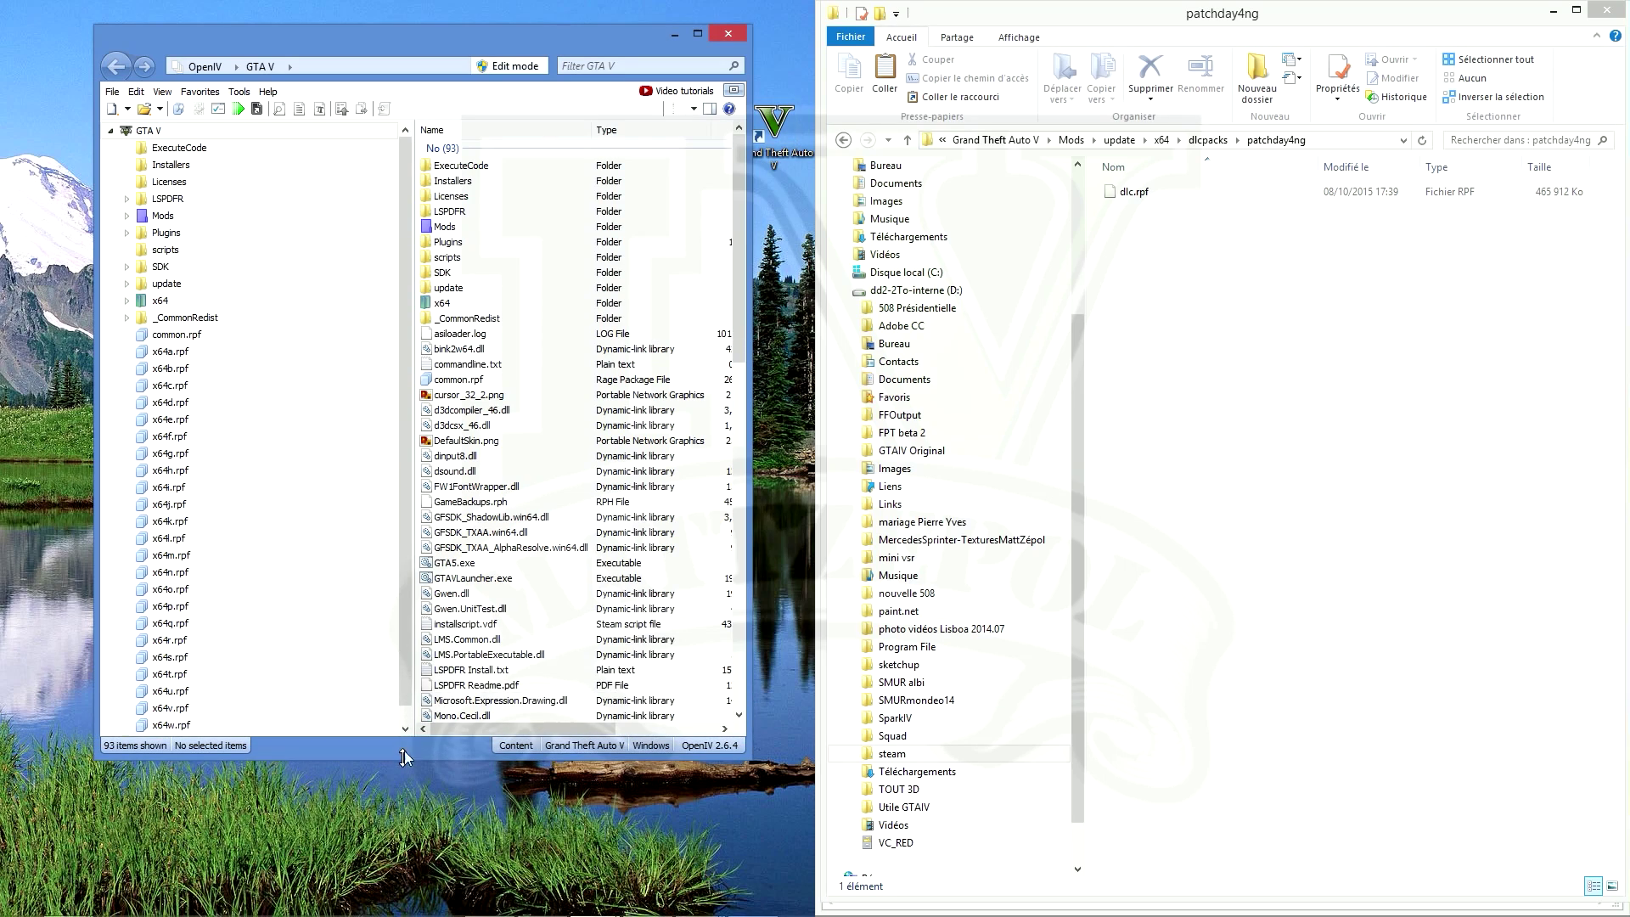
{"action": "double_click", "coordinate": [443, 227]}
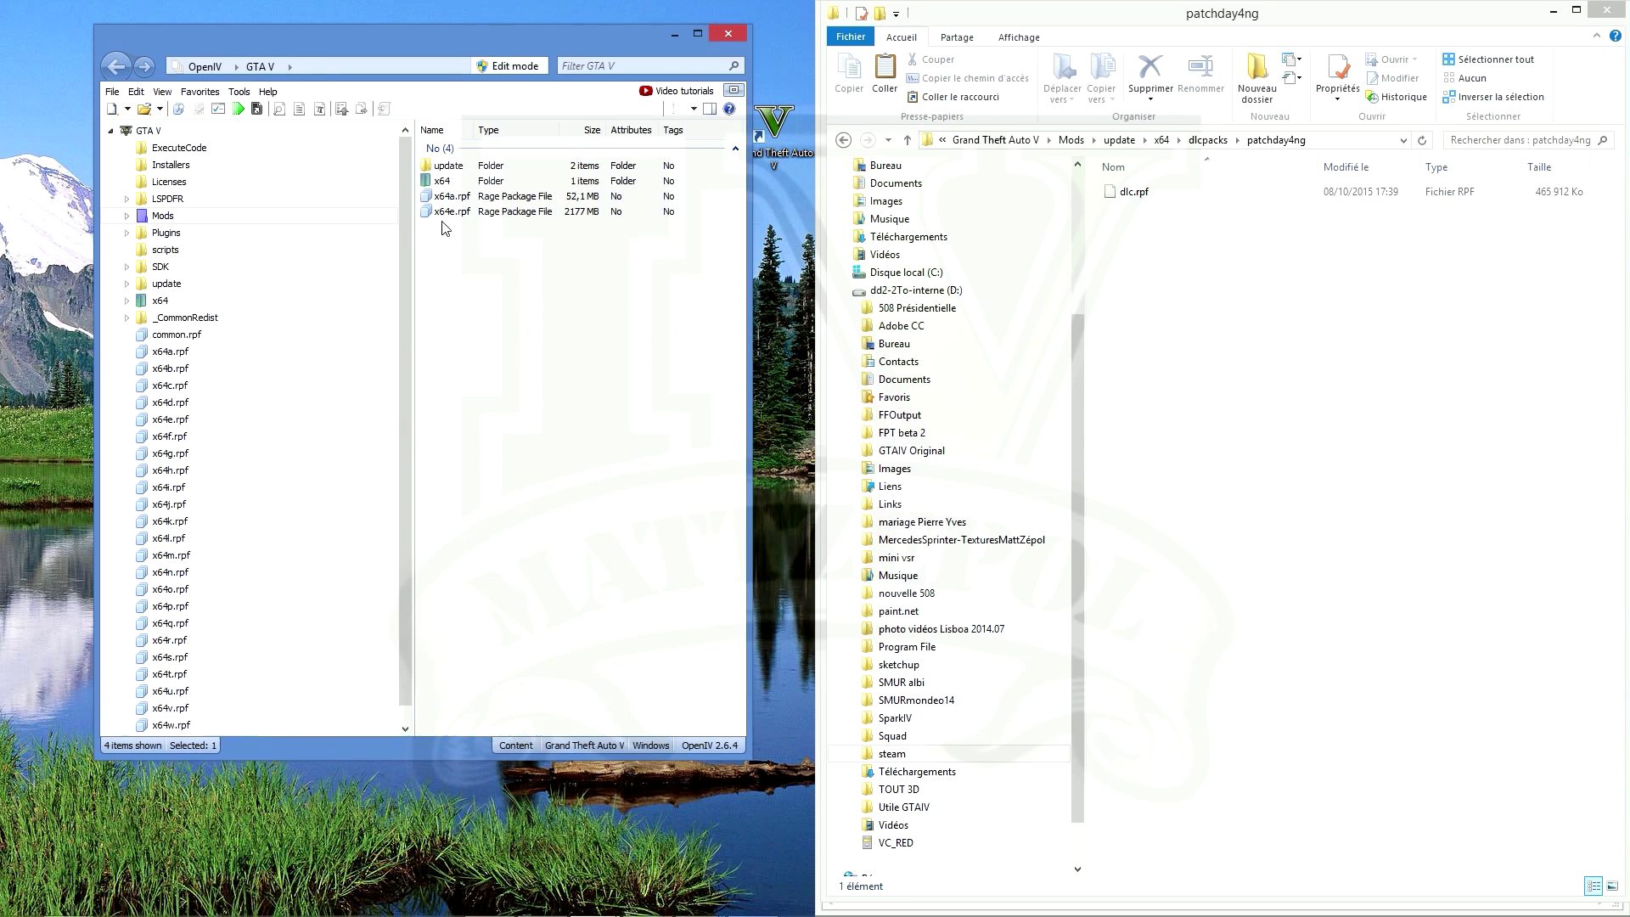
{"action": "left_click", "coordinate": [429, 166]}
{"action": "double_click", "coordinate": [430, 166]}
{"action": "double_click", "coordinate": [441, 168]}
{"action": "left_click", "coordinate": [450, 168]}
{"action": "double_click", "coordinate": [450, 167]}
{"action": "left_click", "coordinate": [496, 215]}
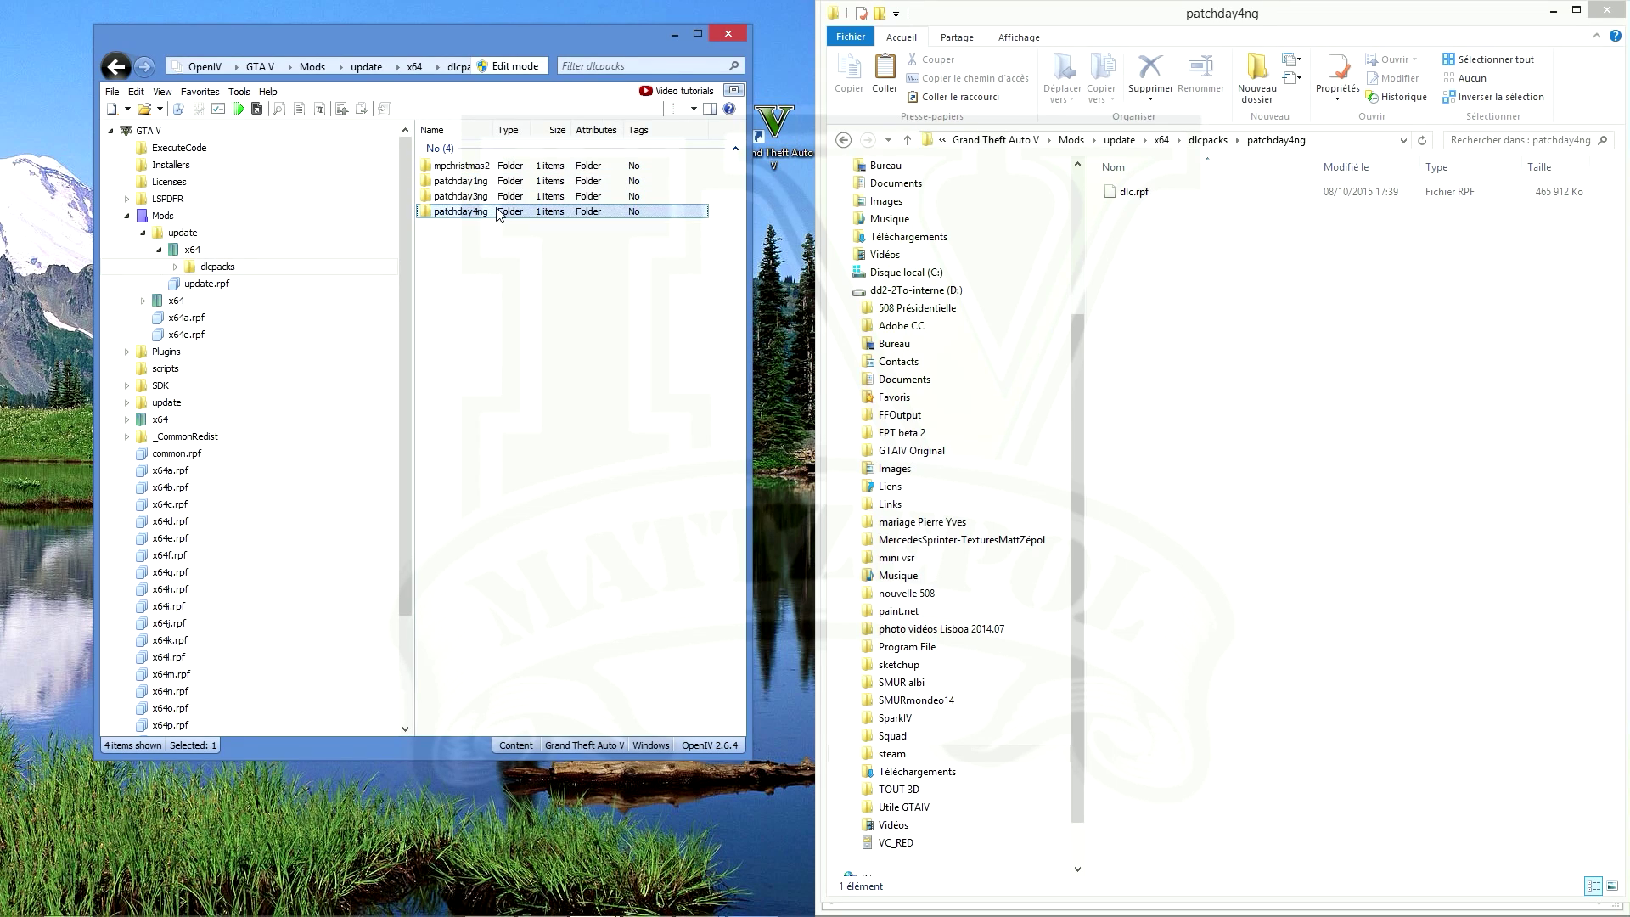
{"action": "double_click", "coordinate": [496, 216]}
{"action": "left_click", "coordinate": [435, 172]}
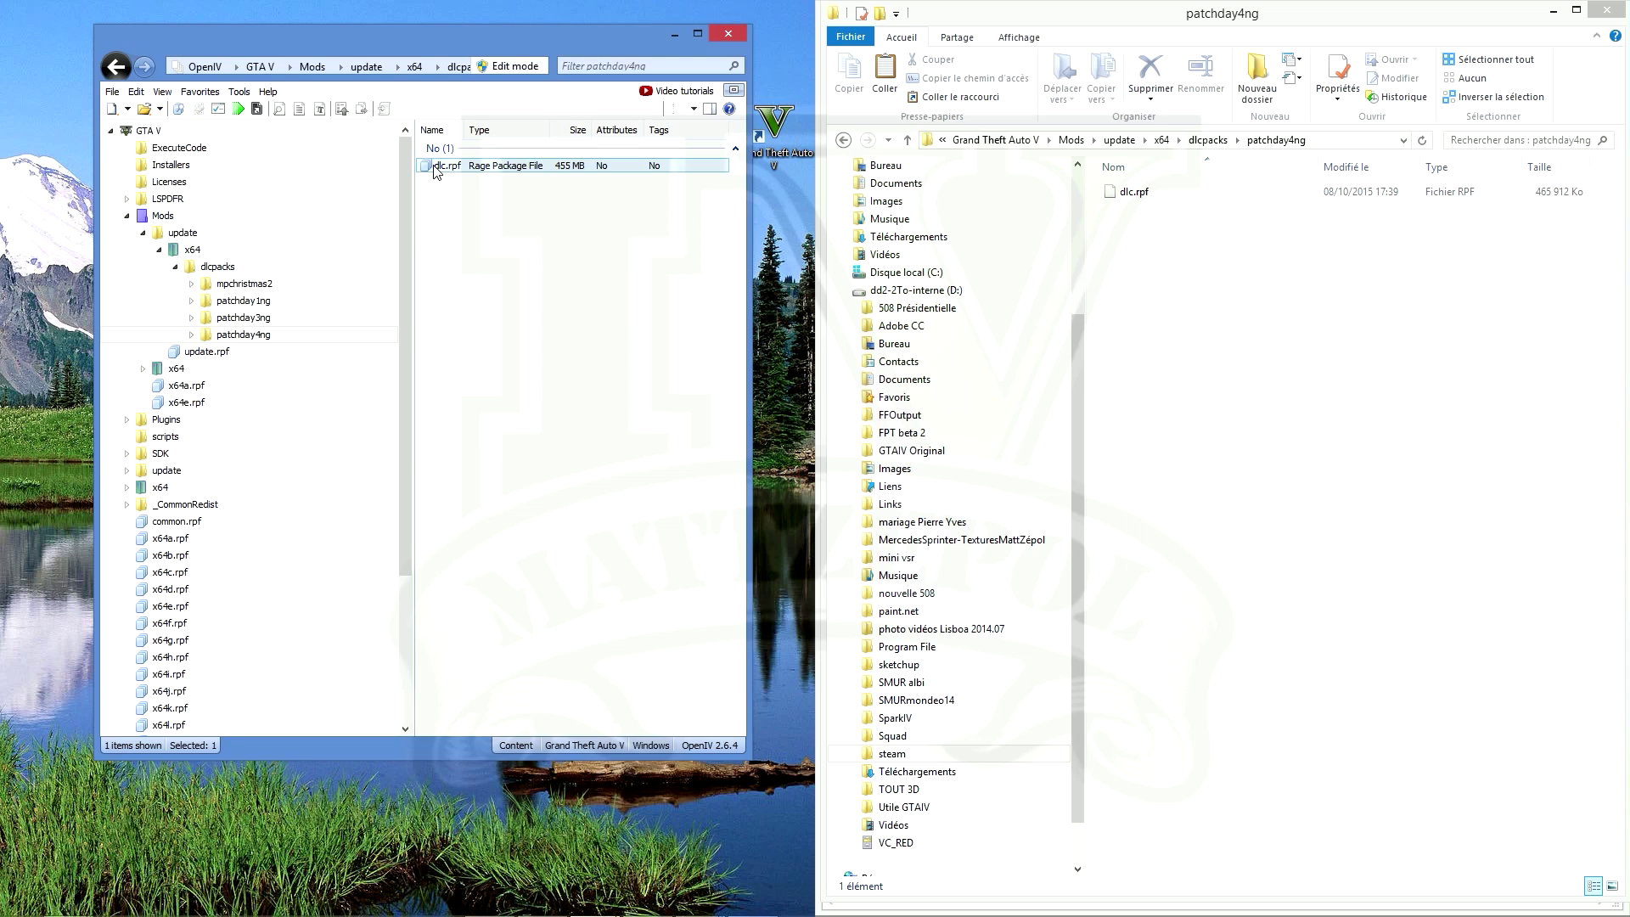
{"action": "left_click", "coordinate": [1606, 10]}
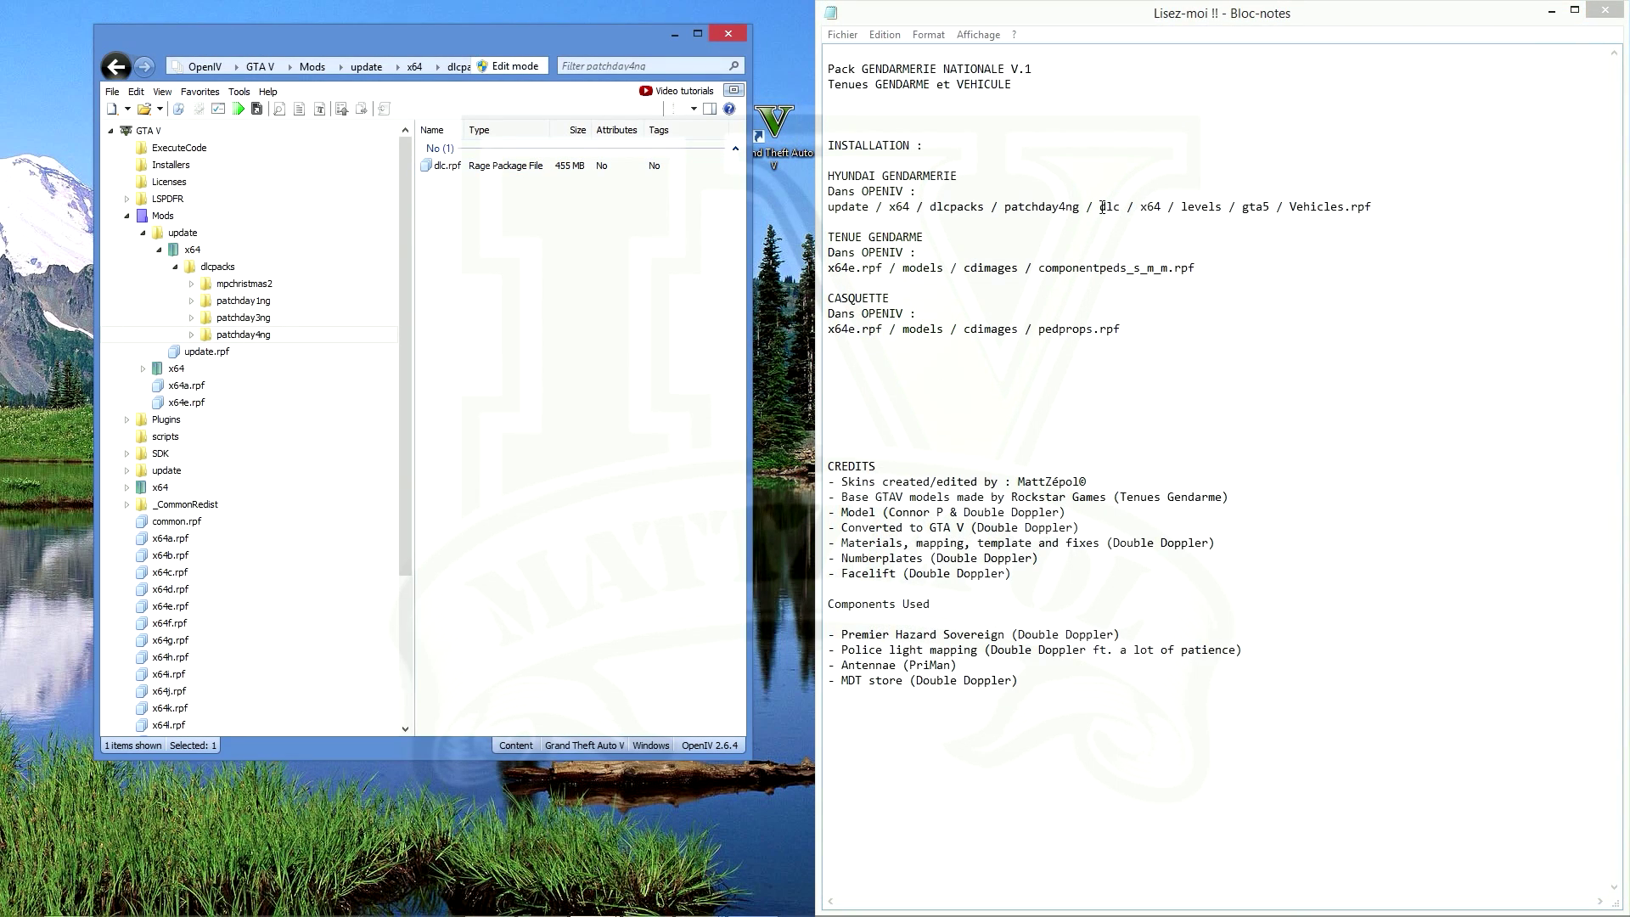
Open dlc.rpf and go through x64, levels and gta5 into vehicles.rpf, following the readme path
{"action": "double_click", "coordinate": [443, 165]}
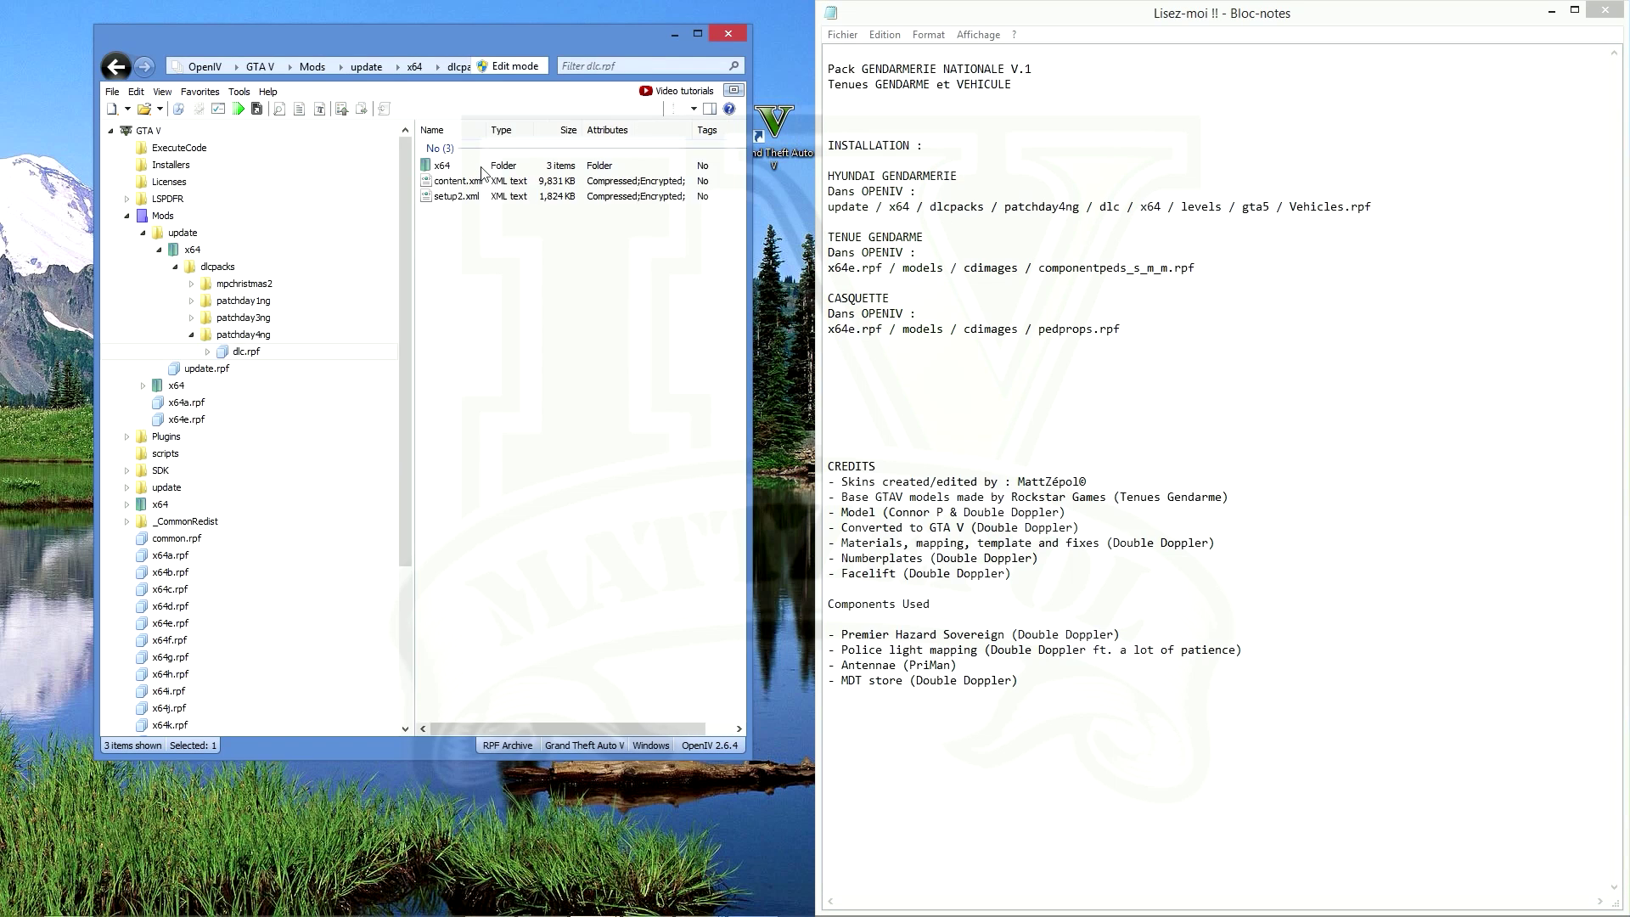
{"action": "double_click", "coordinate": [443, 165]}
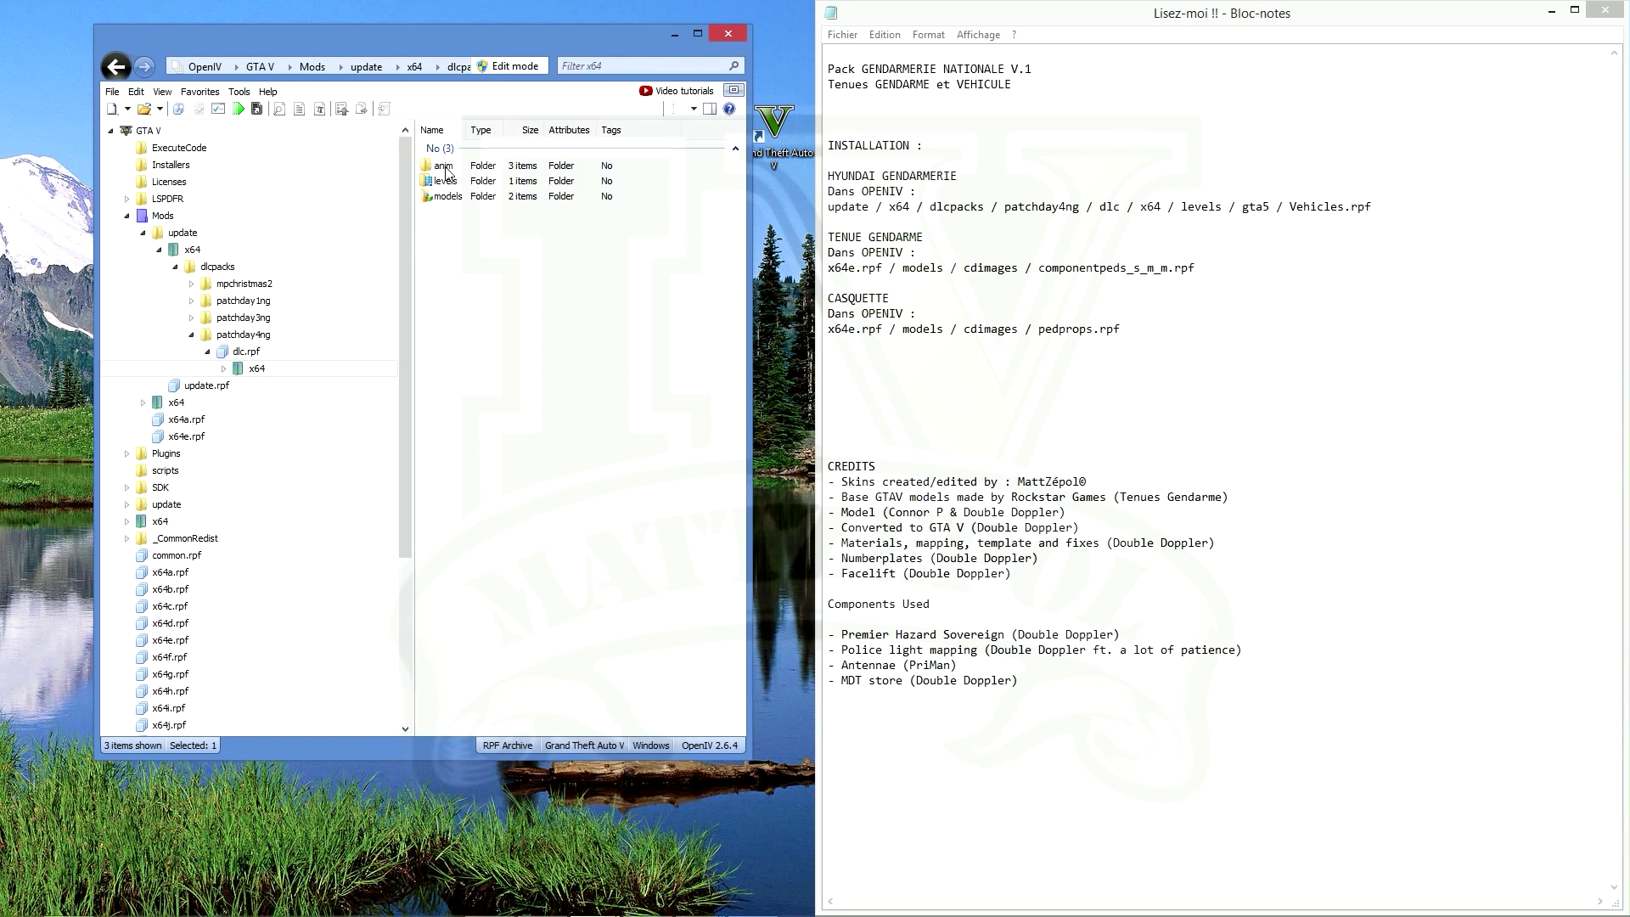
{"action": "double_click", "coordinate": [445, 181]}
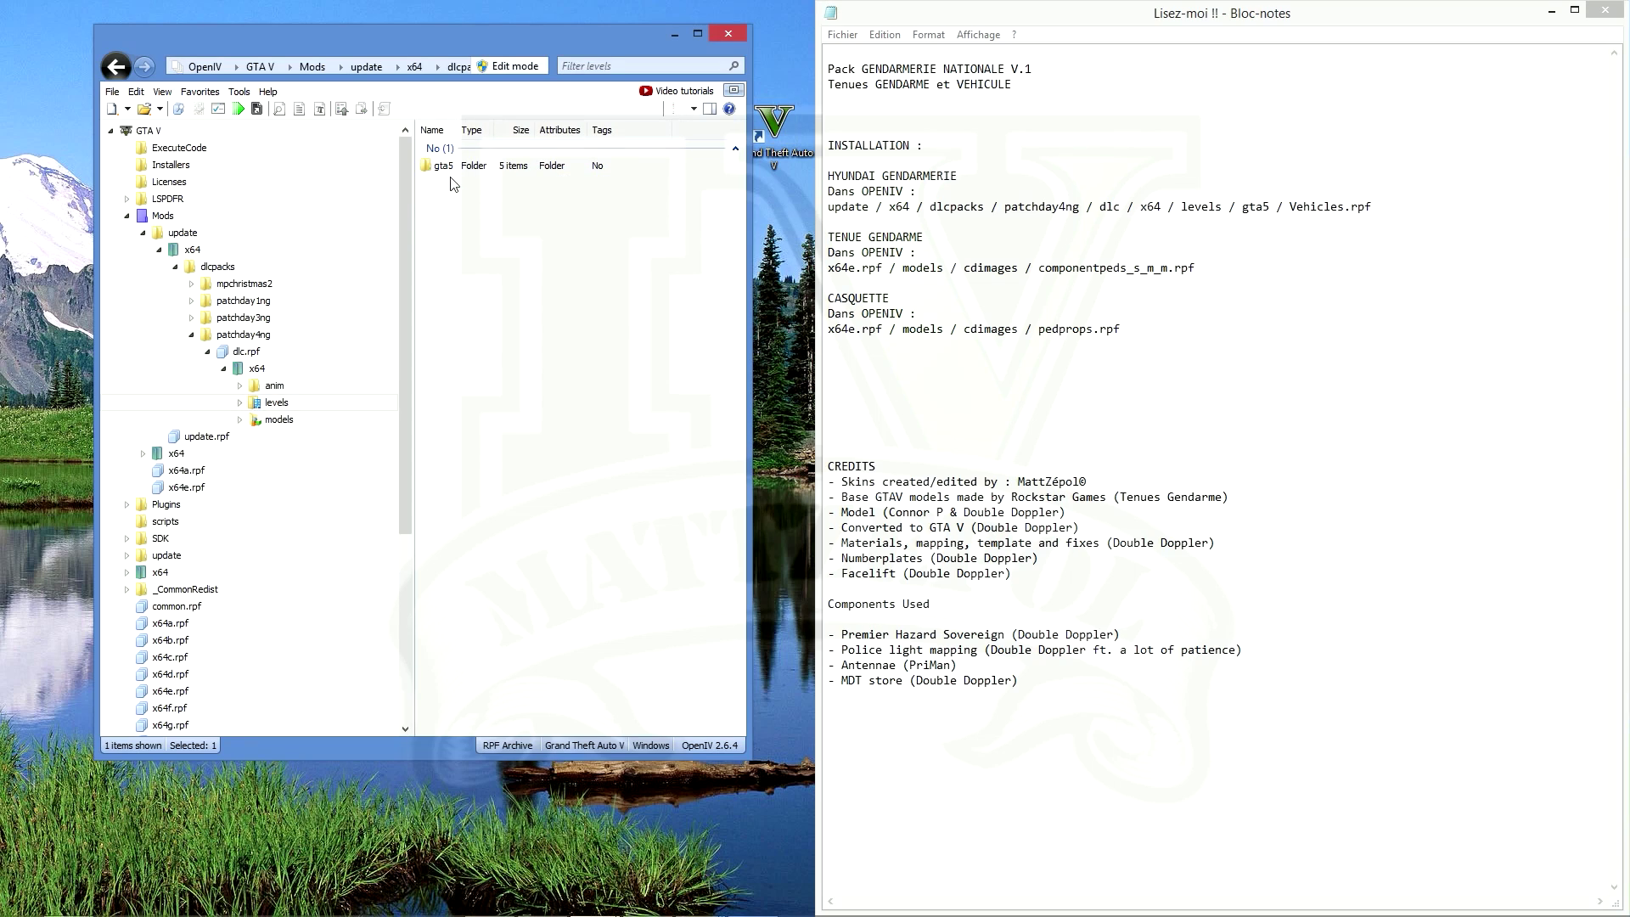
{"action": "double_click", "coordinate": [440, 168]}
{"action": "left_click", "coordinate": [457, 227]}
{"action": "double_click", "coordinate": [456, 228]}
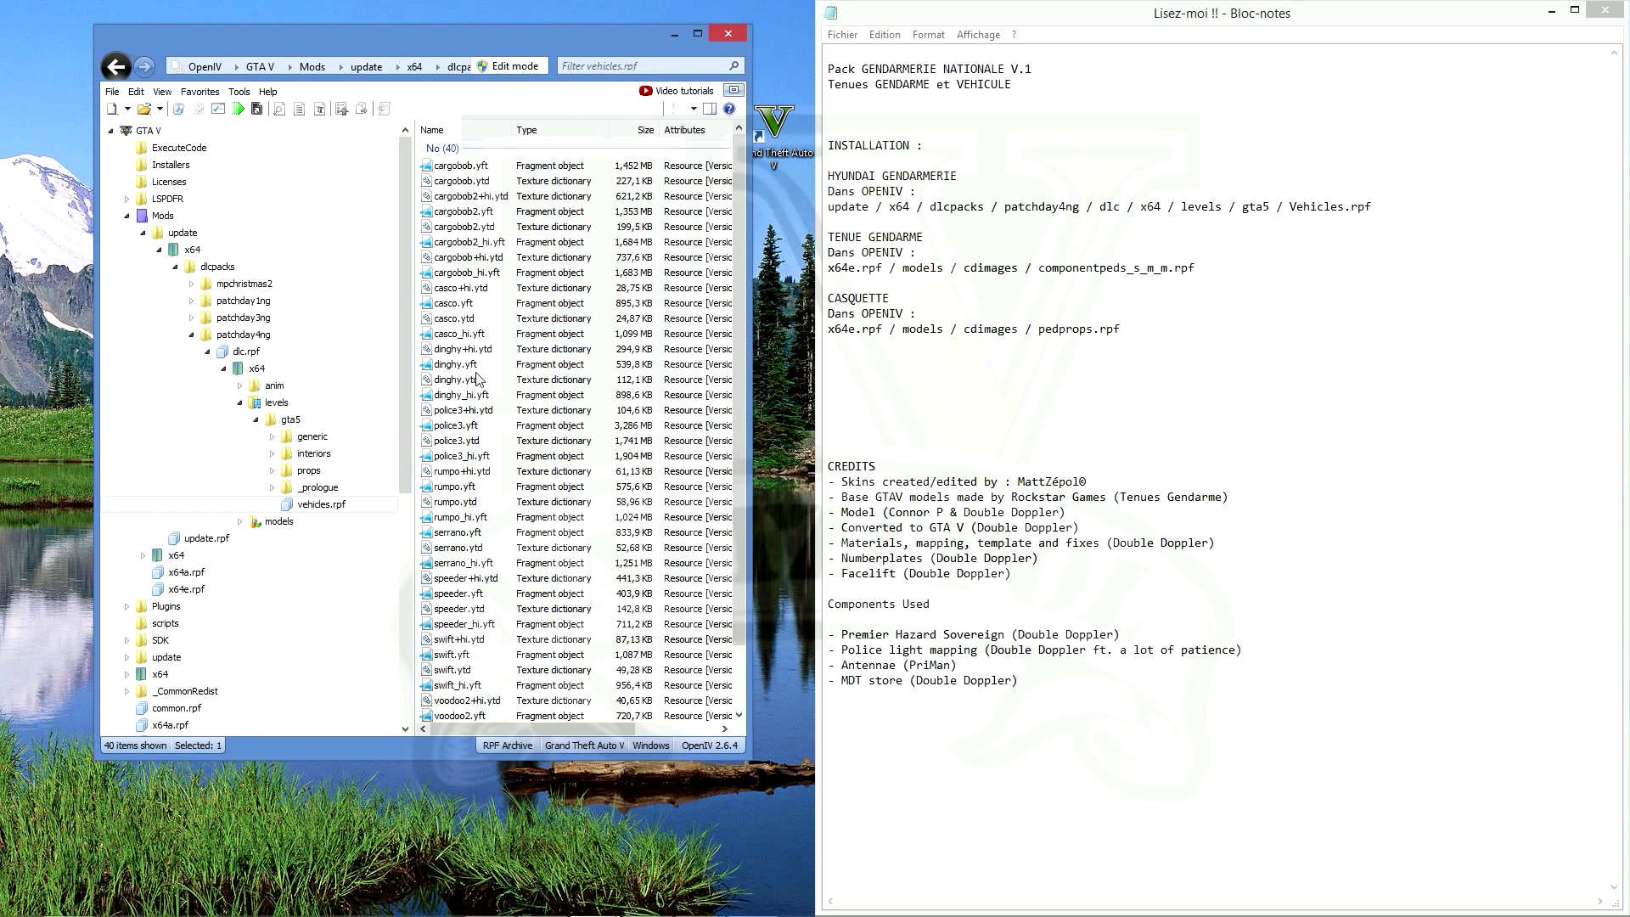
Filter the vehicles.rpf contents by "poli" and preview the police3_hi.yft model from another angle
{"action": "left_click", "coordinate": [571, 68]}
{"action": "type", "text": "poli"}
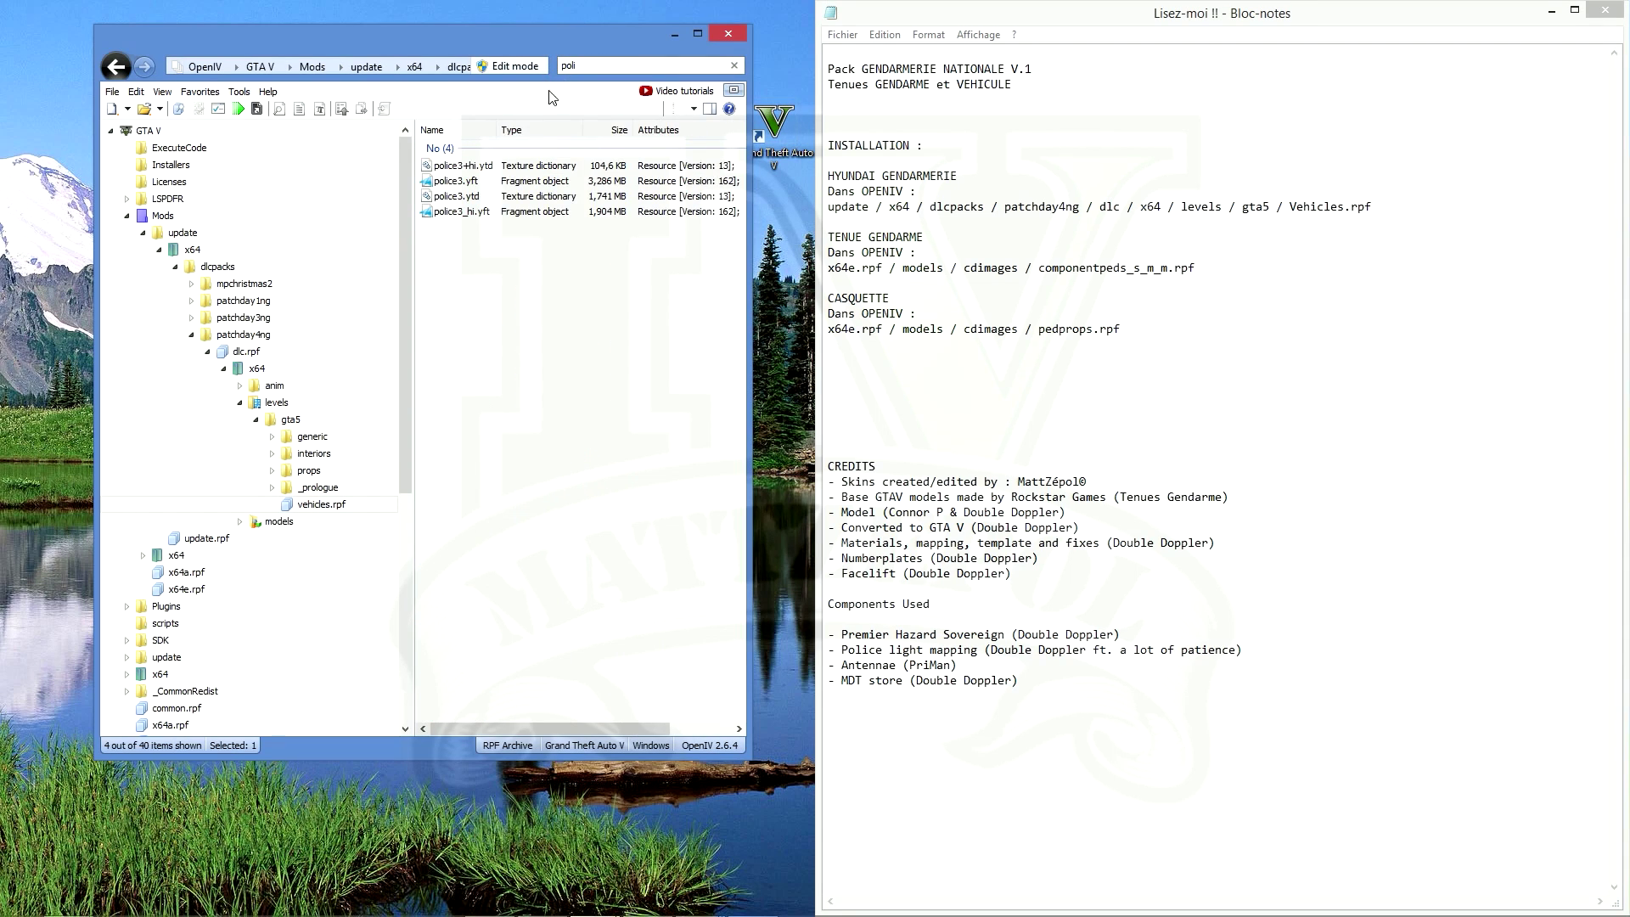
{"action": "left_click", "coordinate": [450, 216]}
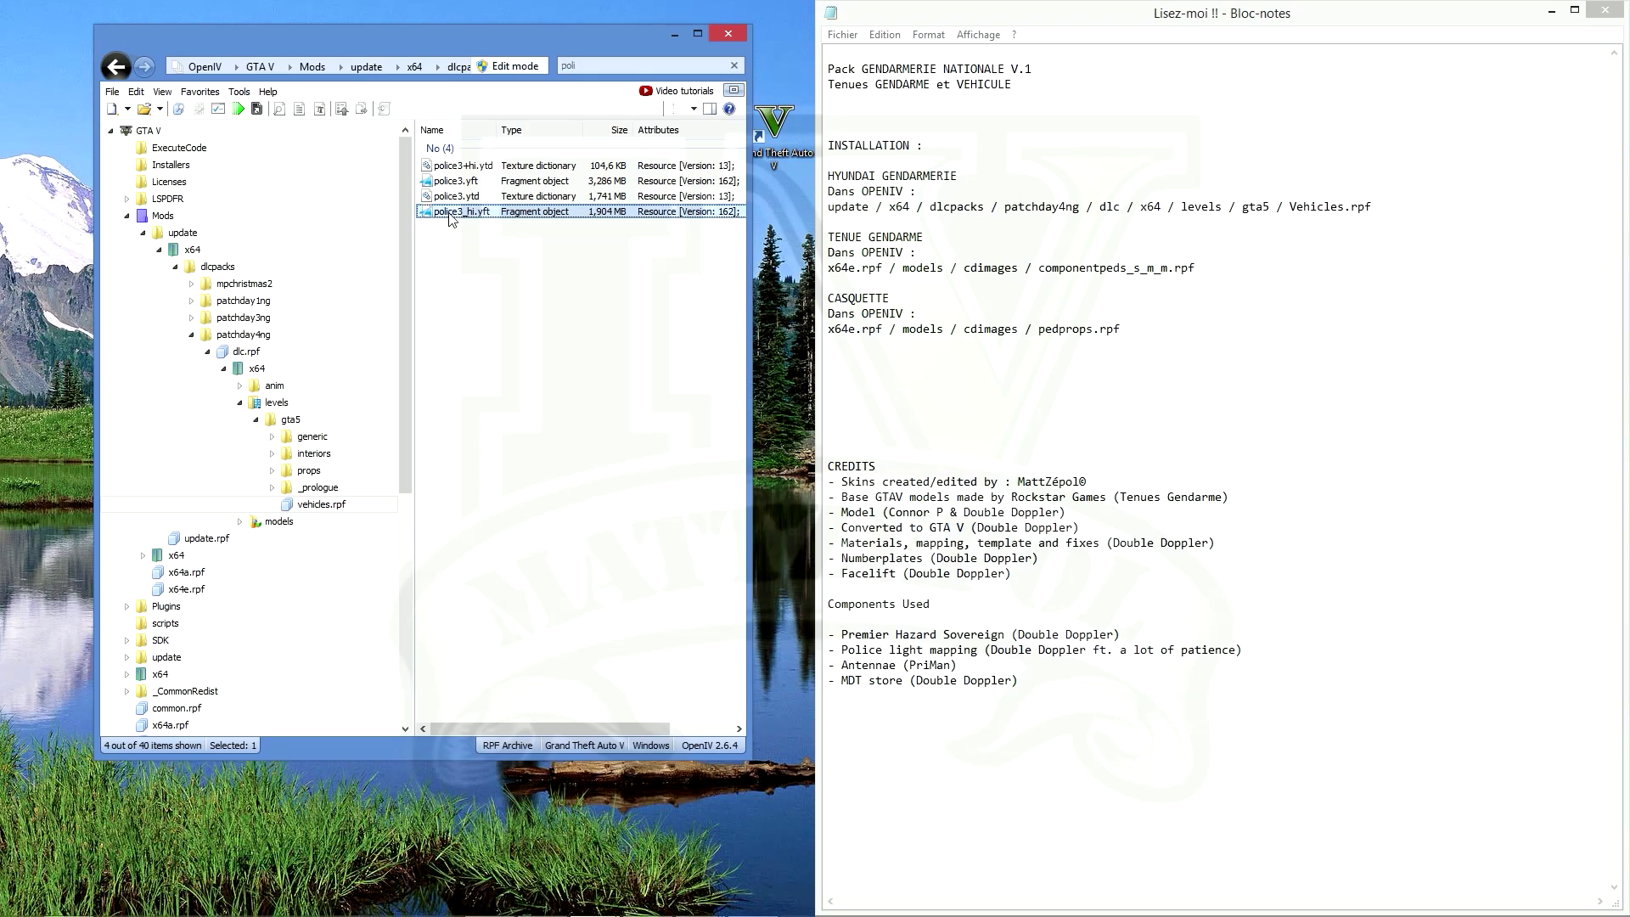
{"action": "double_click", "coordinate": [450, 216]}
{"action": "left_click_drag", "start_coordinate": [538, 280], "coordinate": [869, 284]}
{"action": "left_click", "coordinate": [947, 79]}
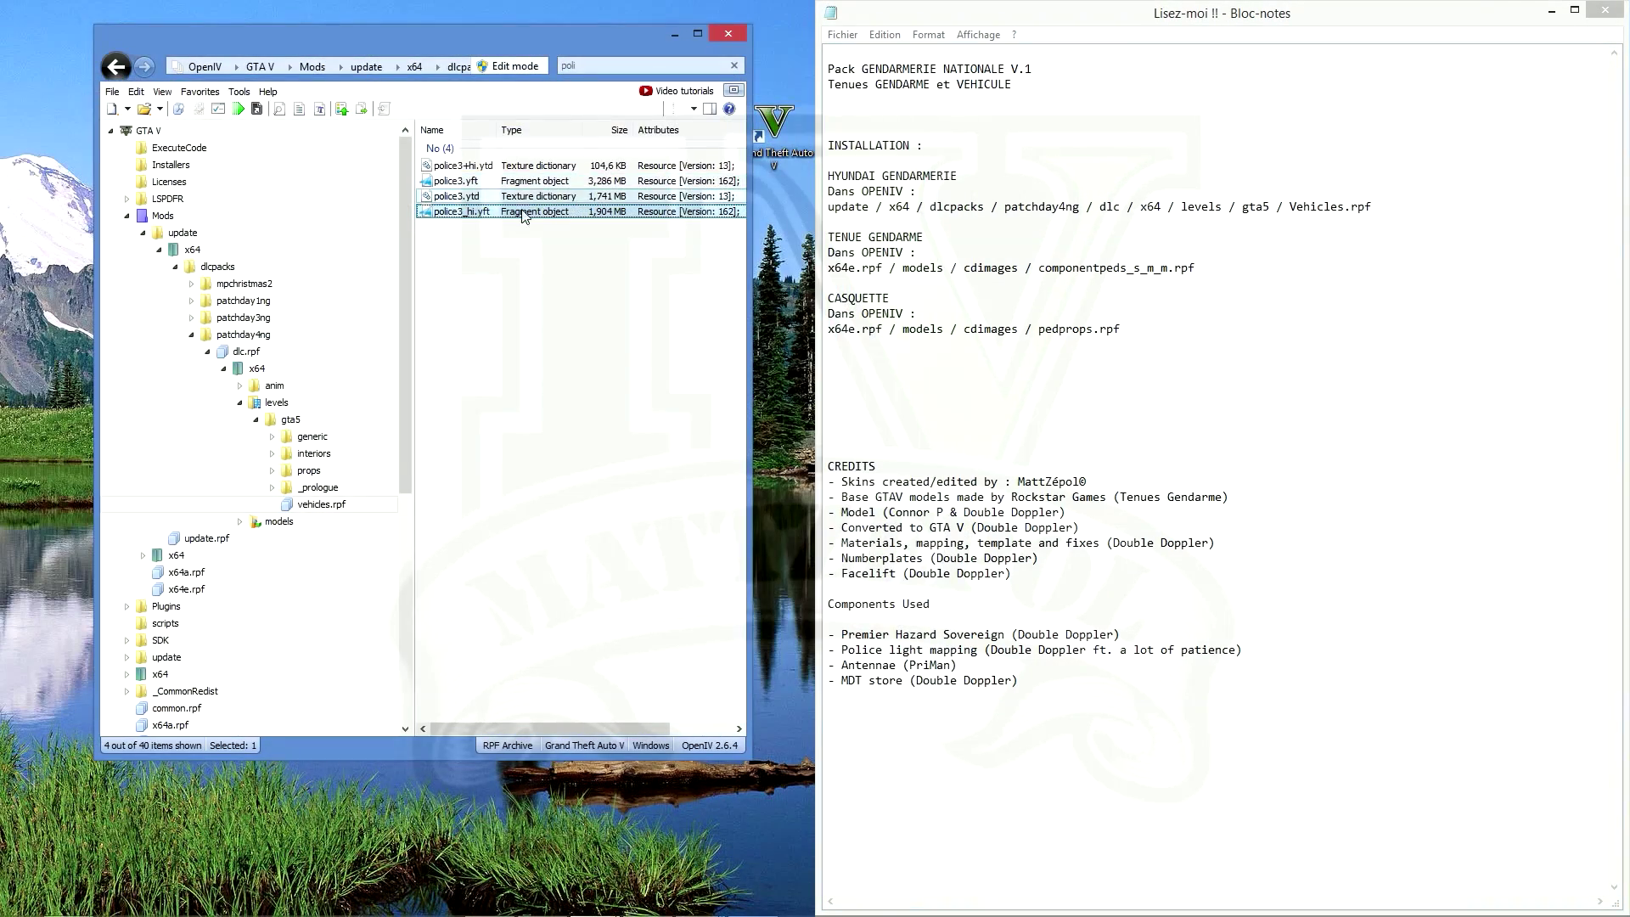
Enable edit mode and import the four police3 files from the HYNDAI GENDARME folder of Pack Gendarmerie V.1 into vehicles.rpf
{"action": "left_click", "coordinate": [509, 66]}
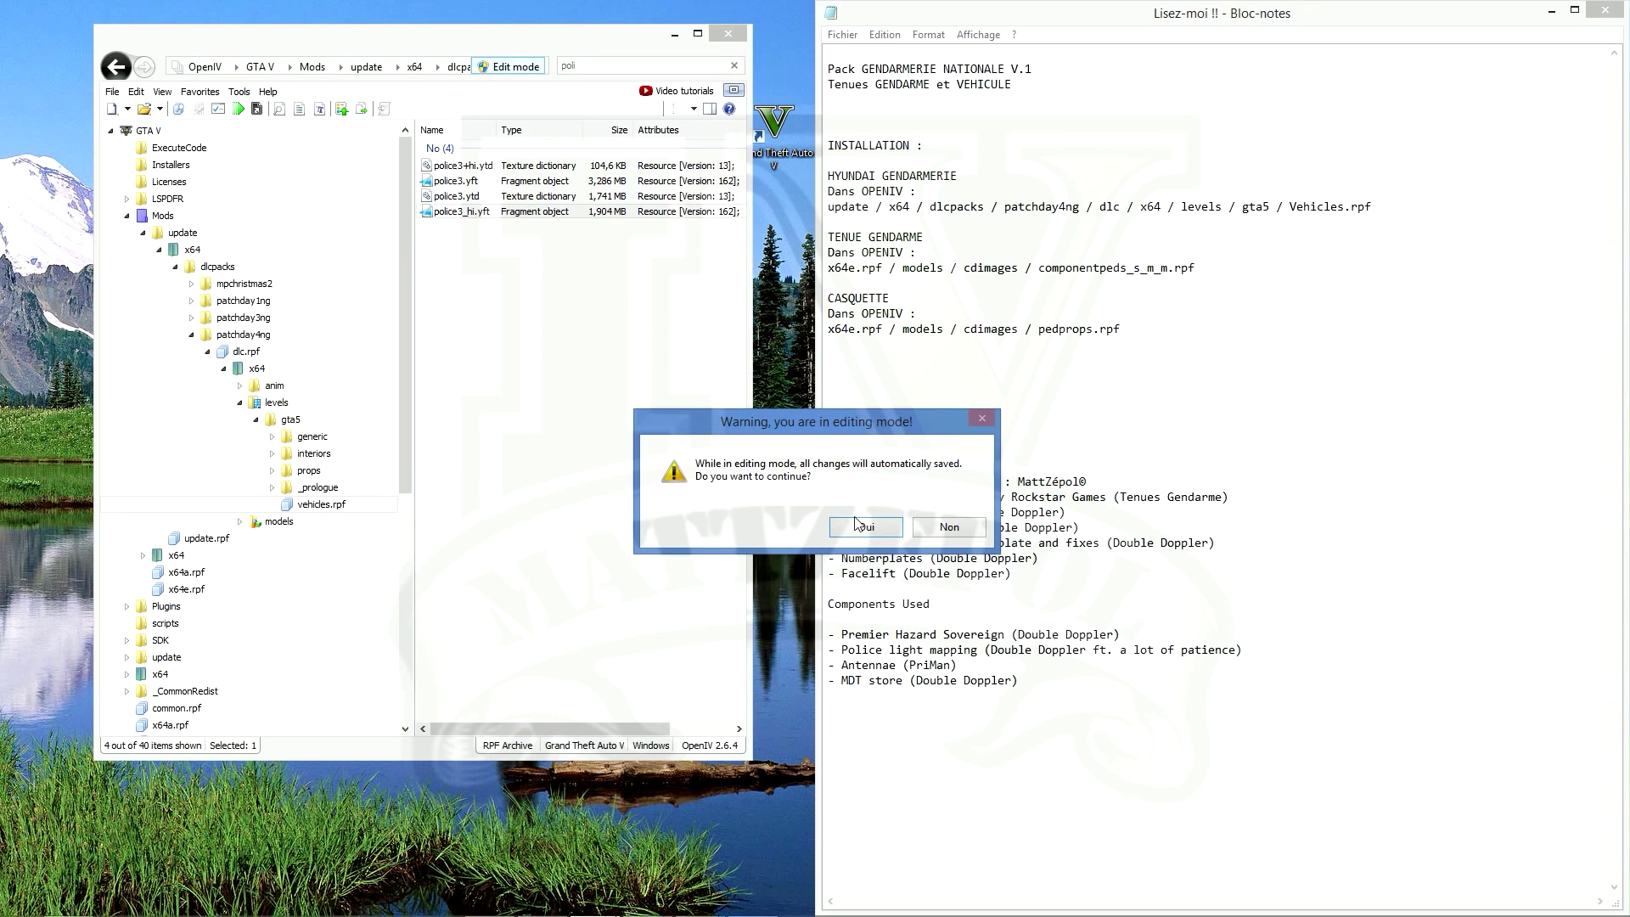
{"action": "left_click", "coordinate": [857, 525]}
{"action": "left_click", "coordinate": [455, 109]}
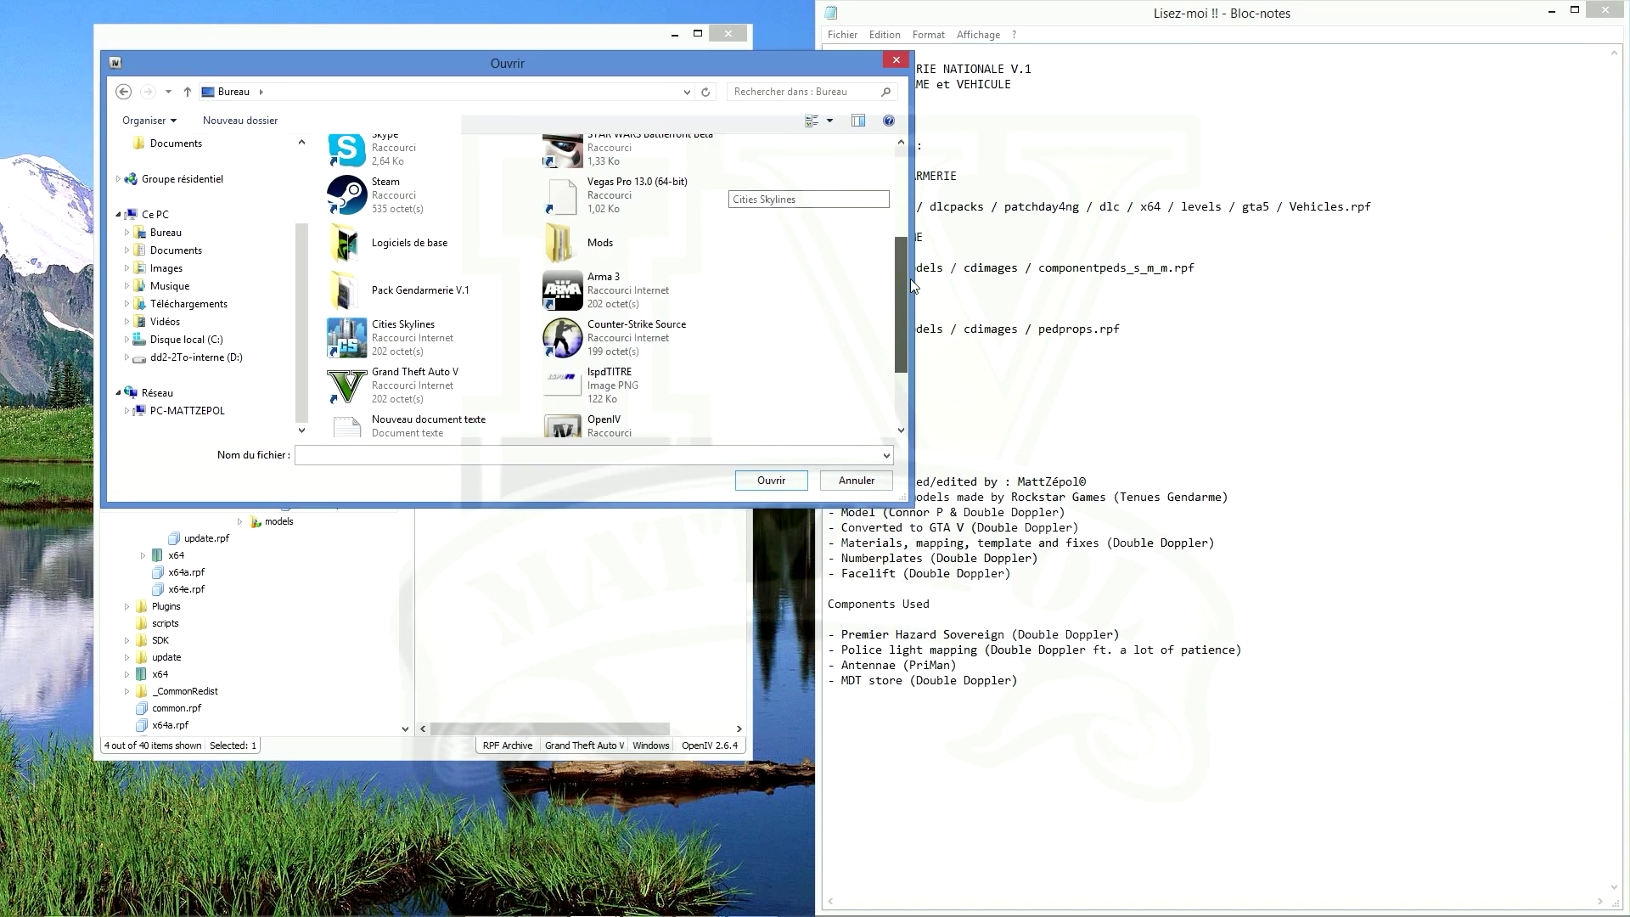
{"action": "double_click", "coordinate": [415, 300]}
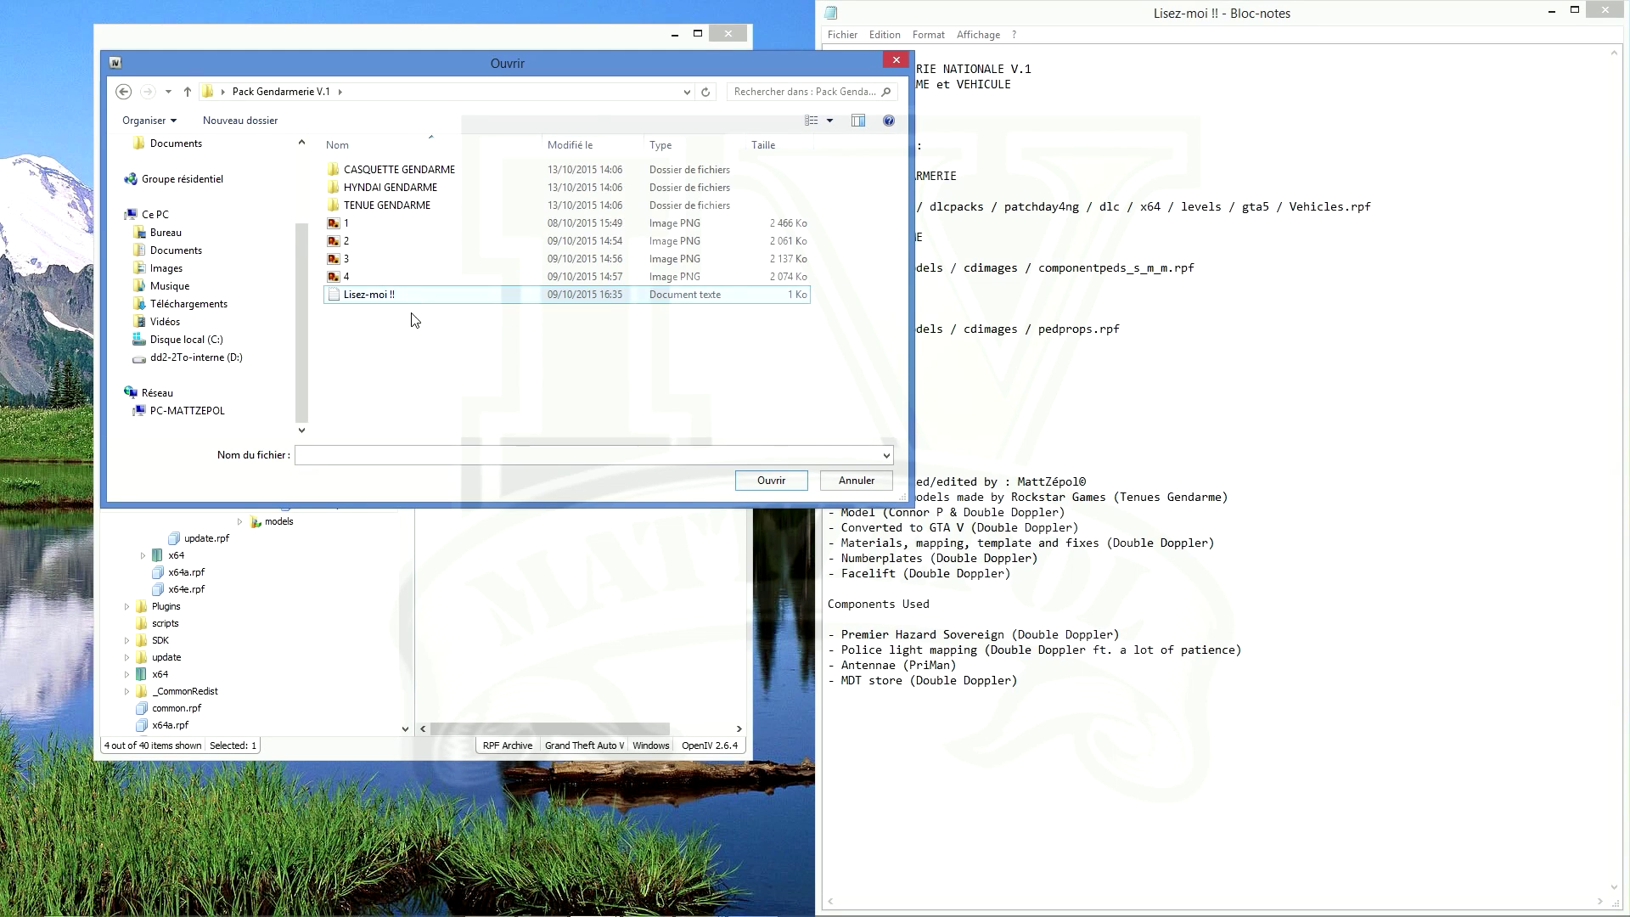
{"action": "double_click", "coordinate": [403, 188]}
{"action": "left_click_drag", "start_coordinate": [431, 308], "coordinate": [368, 168]}
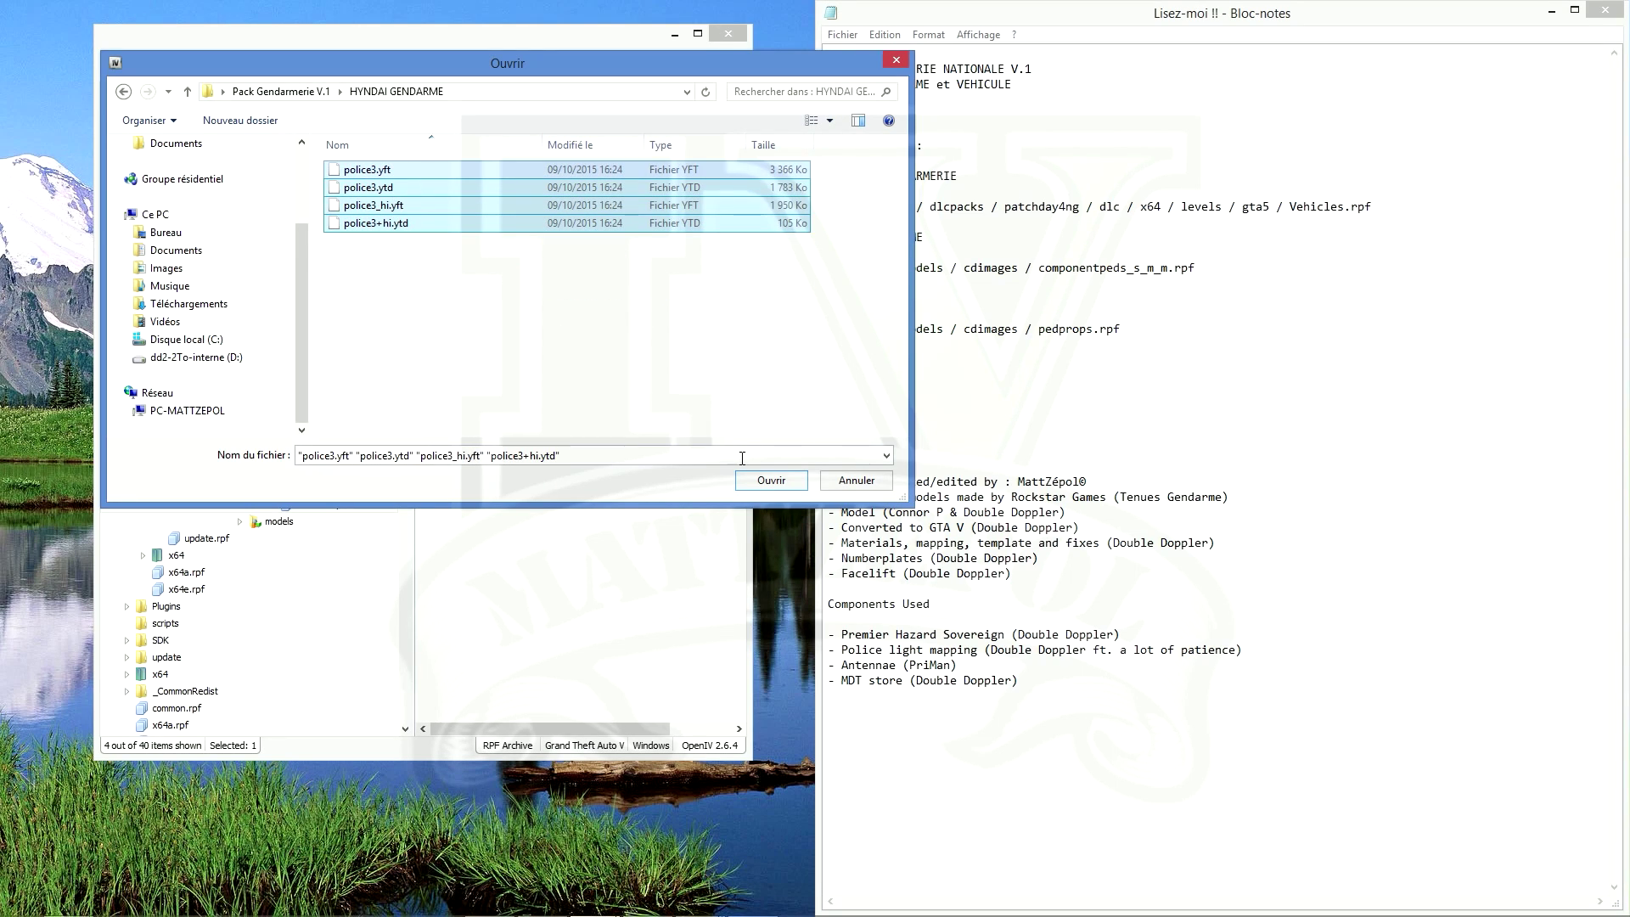
{"action": "left_click", "coordinate": [770, 481]}
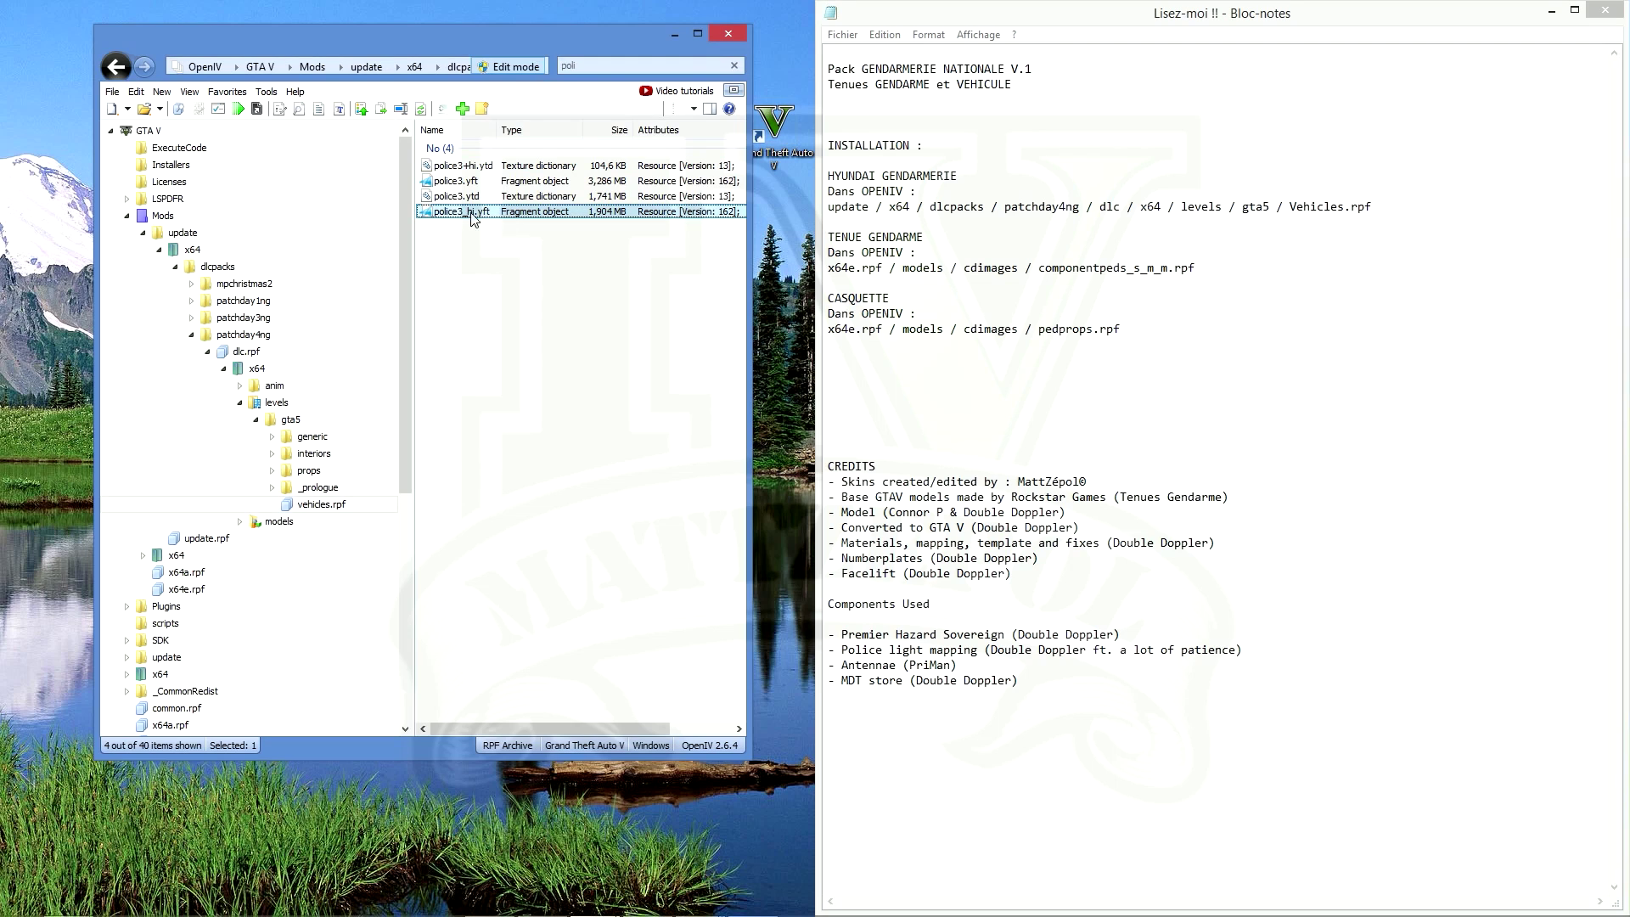
Inspect the policenew_sign_1 texture in police3+hi.ytd and close the texture editor
{"action": "double_click", "coordinate": [466, 167]}
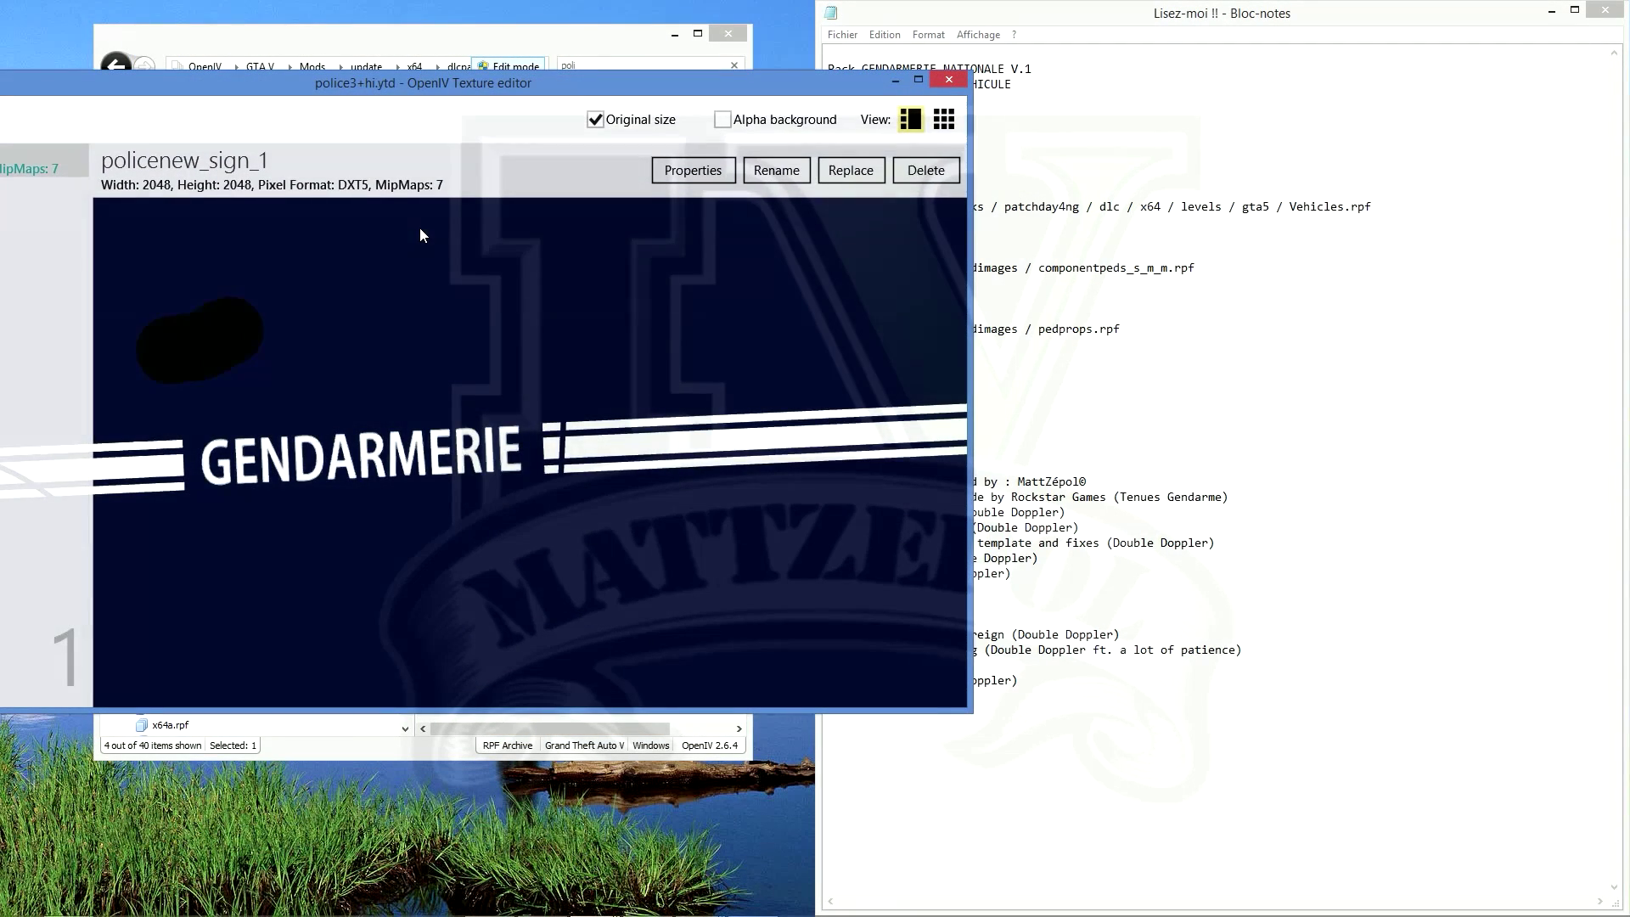
{"action": "left_click_drag", "start_coordinate": [845, 314], "coordinate": [484, 390]}
{"action": "left_click", "coordinate": [950, 82]}
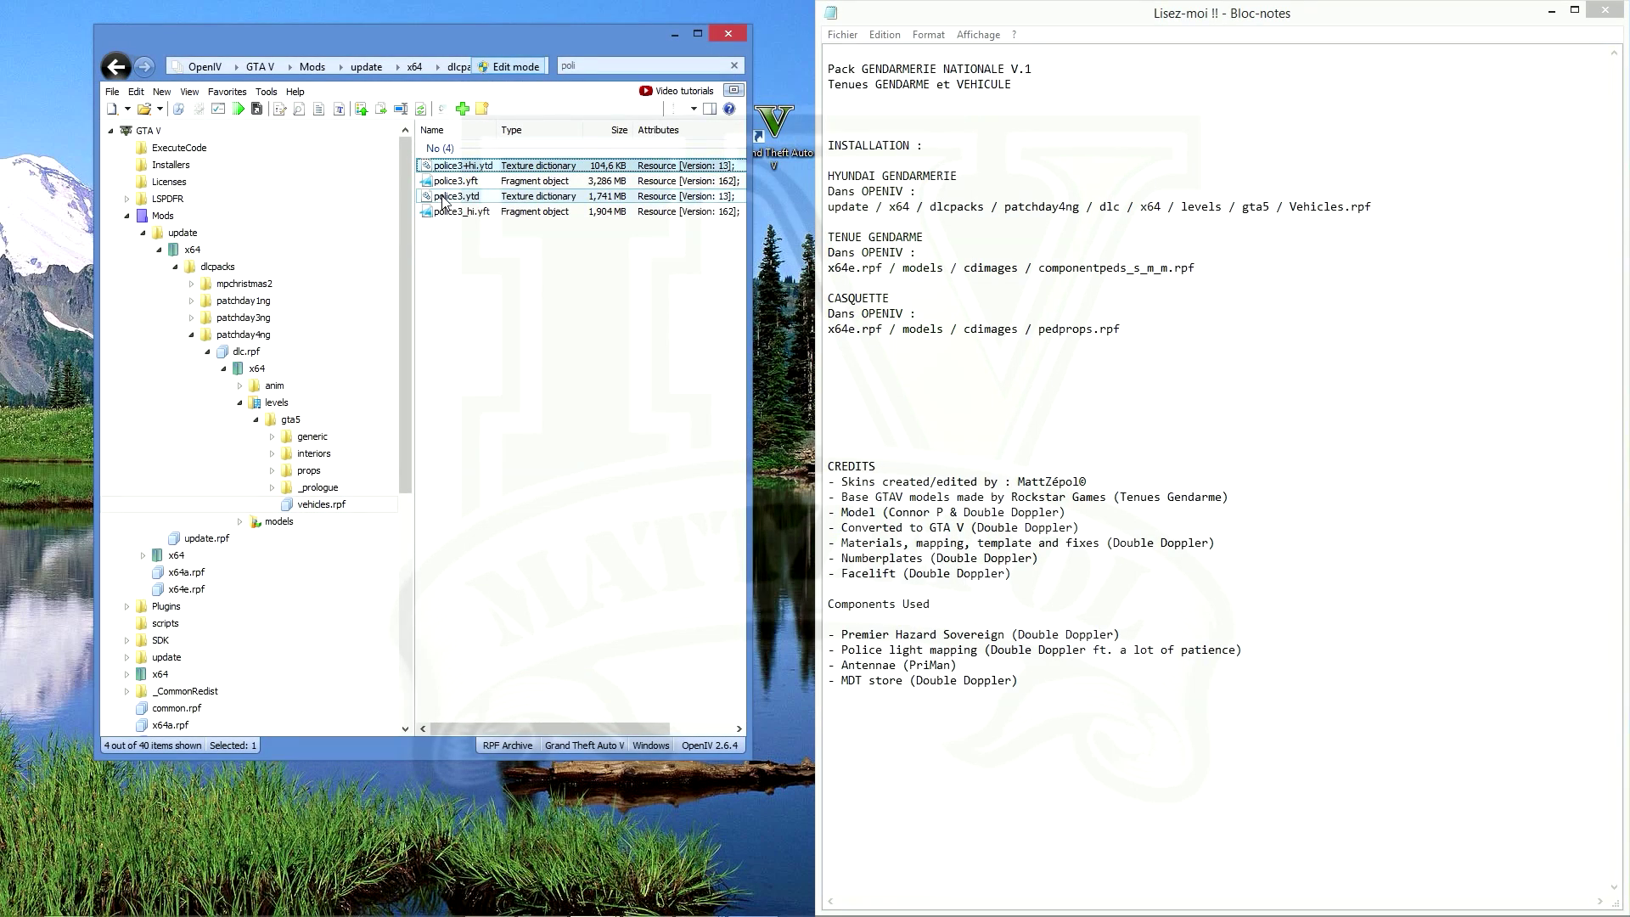
Browse the textures in police3.ytd one after another, from antenna past the DD_plates licence plate texture
{"action": "left_click", "coordinate": [475, 196]}
{"action": "double_click", "coordinate": [476, 196]}
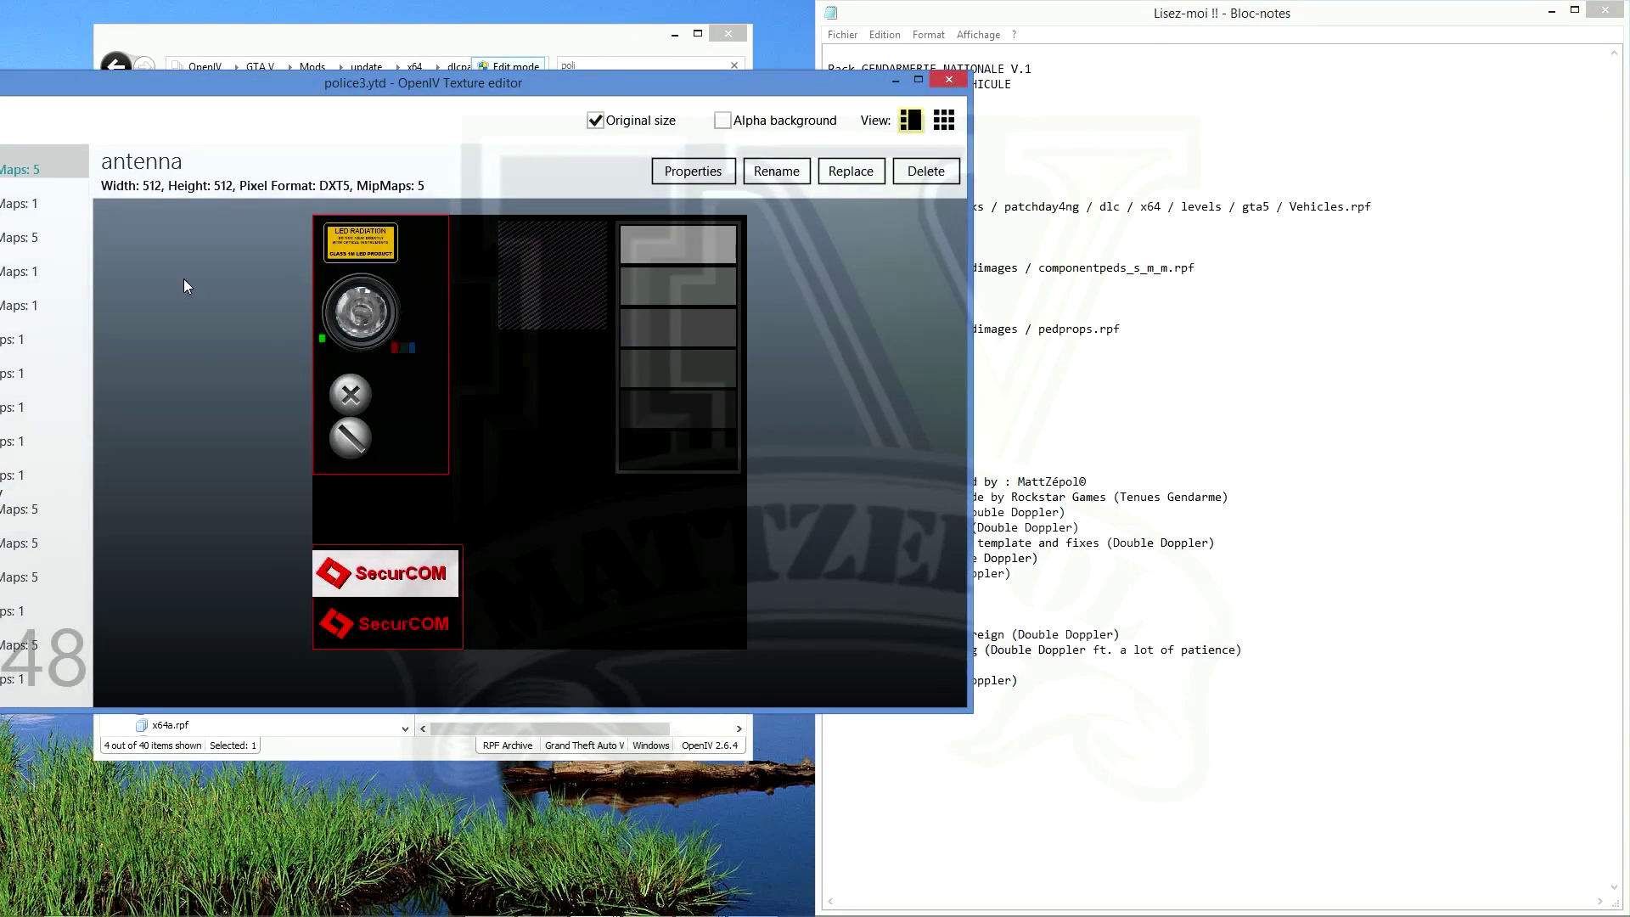
{"action": "left_click_drag", "start_coordinate": [407, 98], "coordinate": [747, 122]}
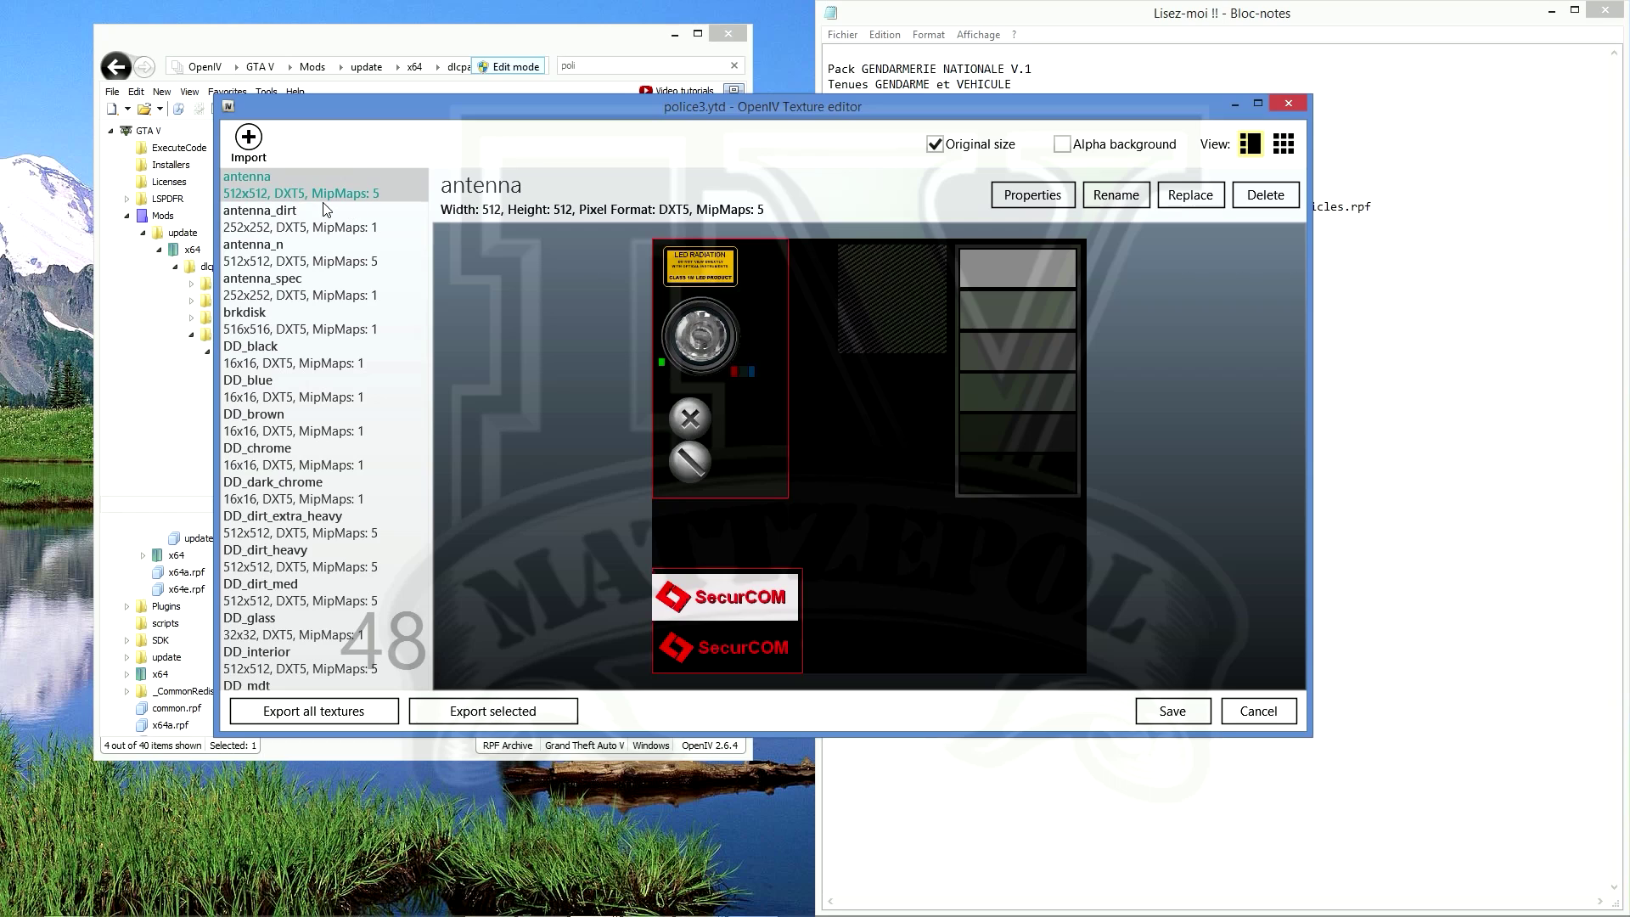
{"action": "left_click", "coordinate": [325, 229]}
{"action": "key", "text": "Down"}
{"action": "key", "text": "Down"}
{"action": "key", "text": "Down"}
{"action": "key", "text": "Down"}
{"action": "key", "text": "Down"}
{"action": "key", "text": "Down"}
{"action": "key", "text": "Down"}
{"action": "key", "text": "Down"}
{"action": "key", "text": "Down"}
{"action": "key", "text": "Down"}
{"action": "key", "text": "Down"}
{"action": "key", "text": "Down"}
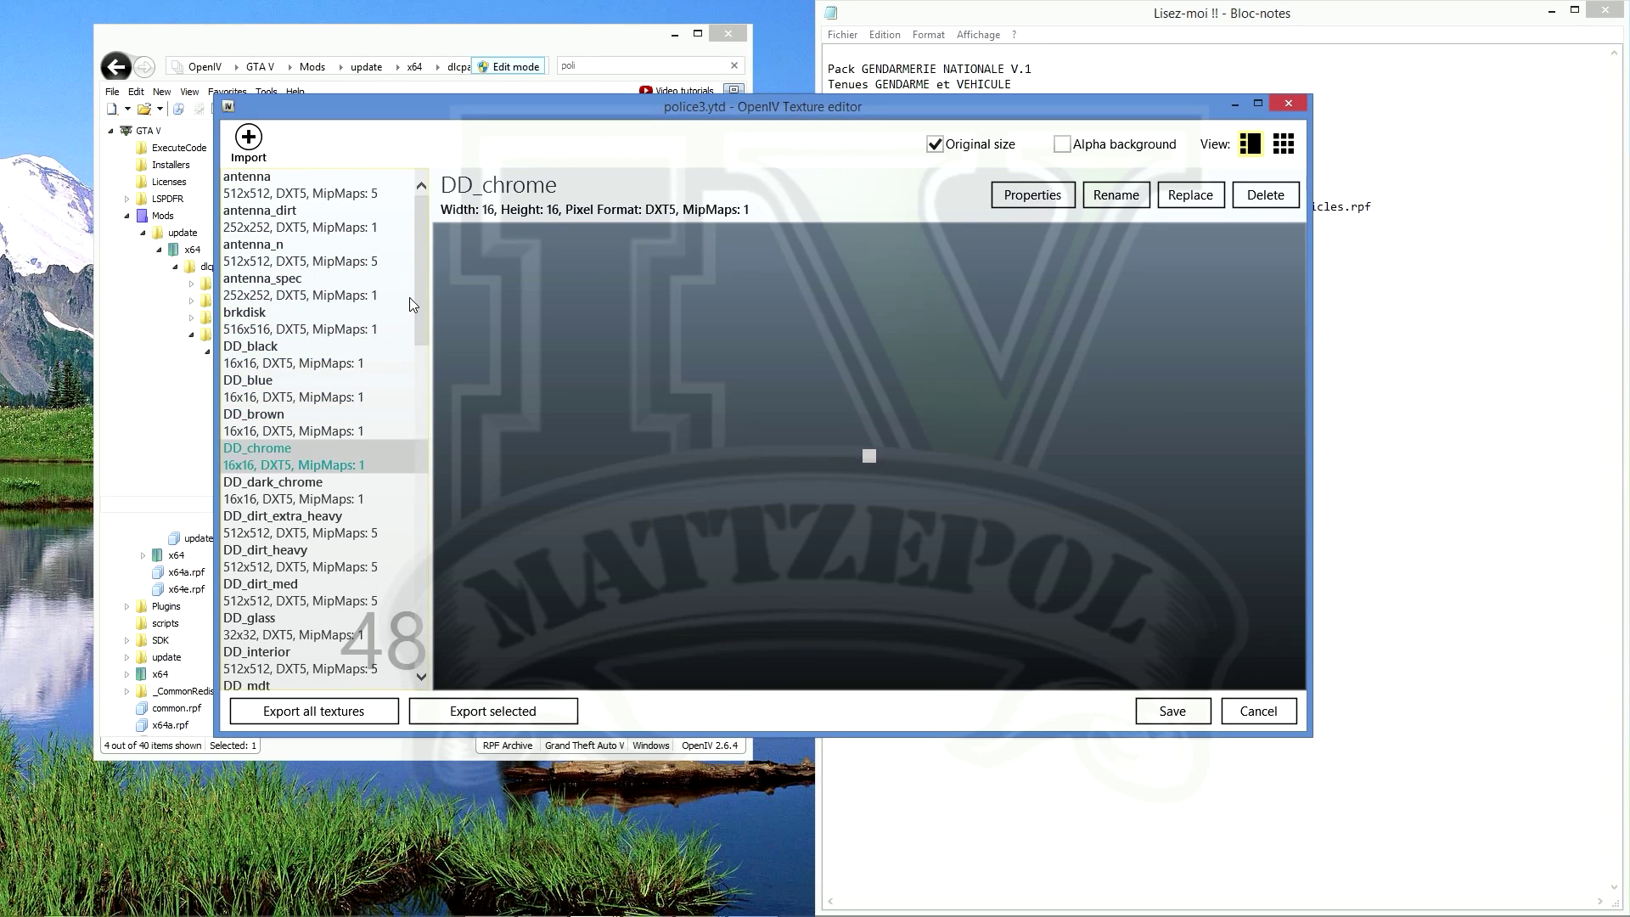
{"action": "key", "text": "Down"}
{"action": "key", "text": "Down"}
{"action": "key", "text": "Down"}
{"action": "key", "text": "Down"}
{"action": "key", "text": "Down"}
{"action": "key", "text": "Down"}
{"action": "key", "text": "Down"}
{"action": "key", "text": "Down"}
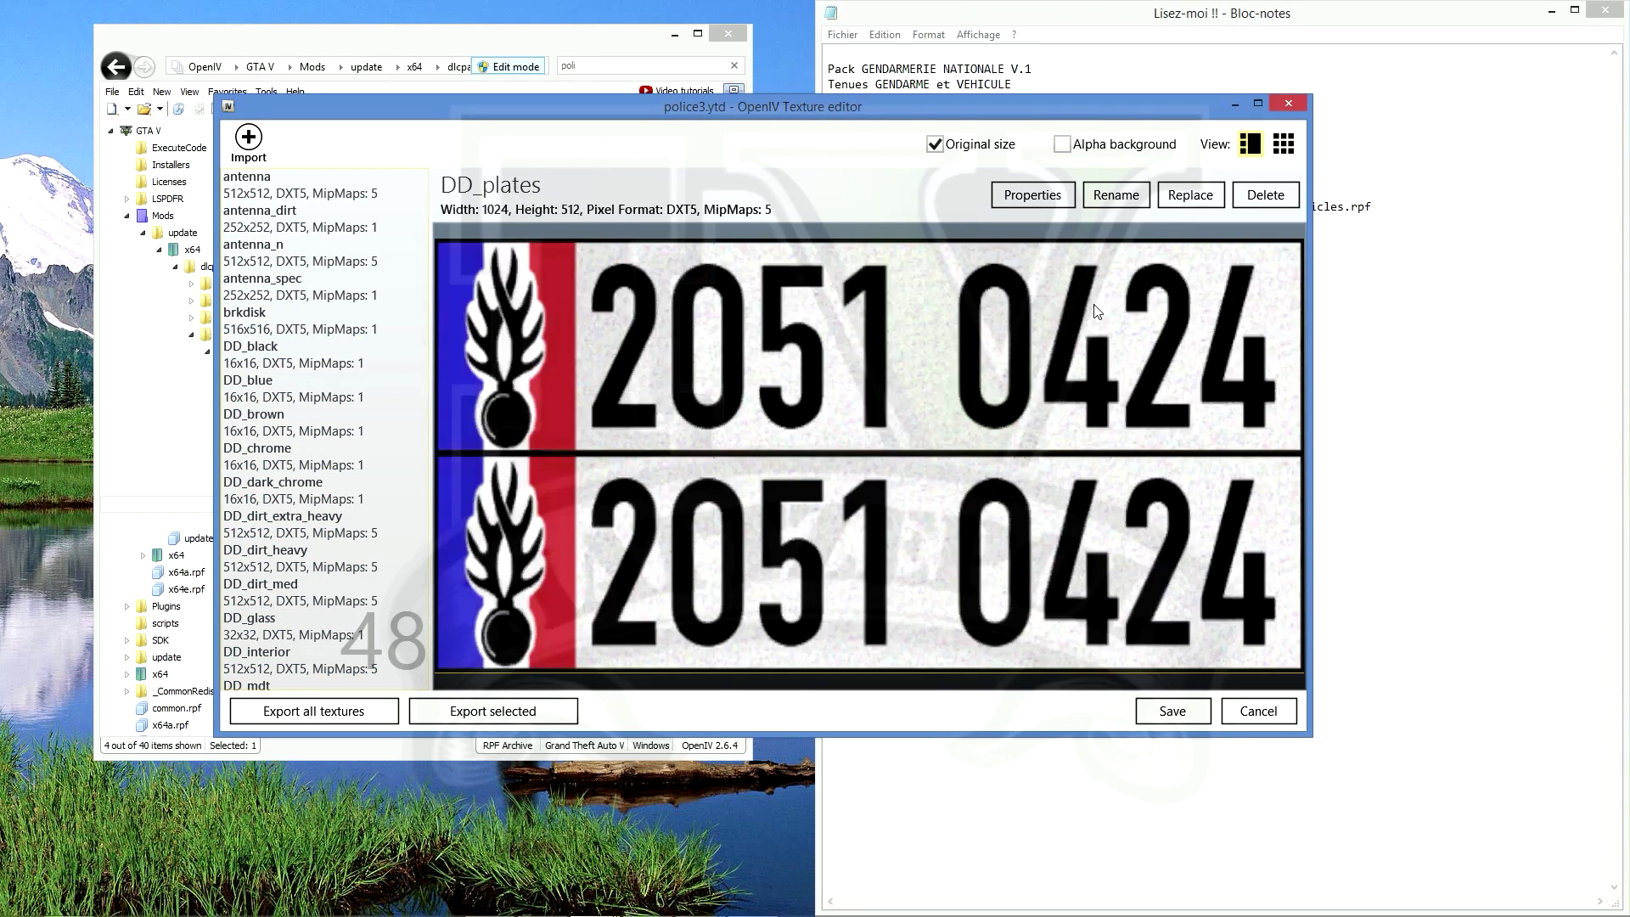
{"action": "key", "text": "Down"}
{"action": "key", "text": "Down"}
{"action": "key", "text": "Down"}
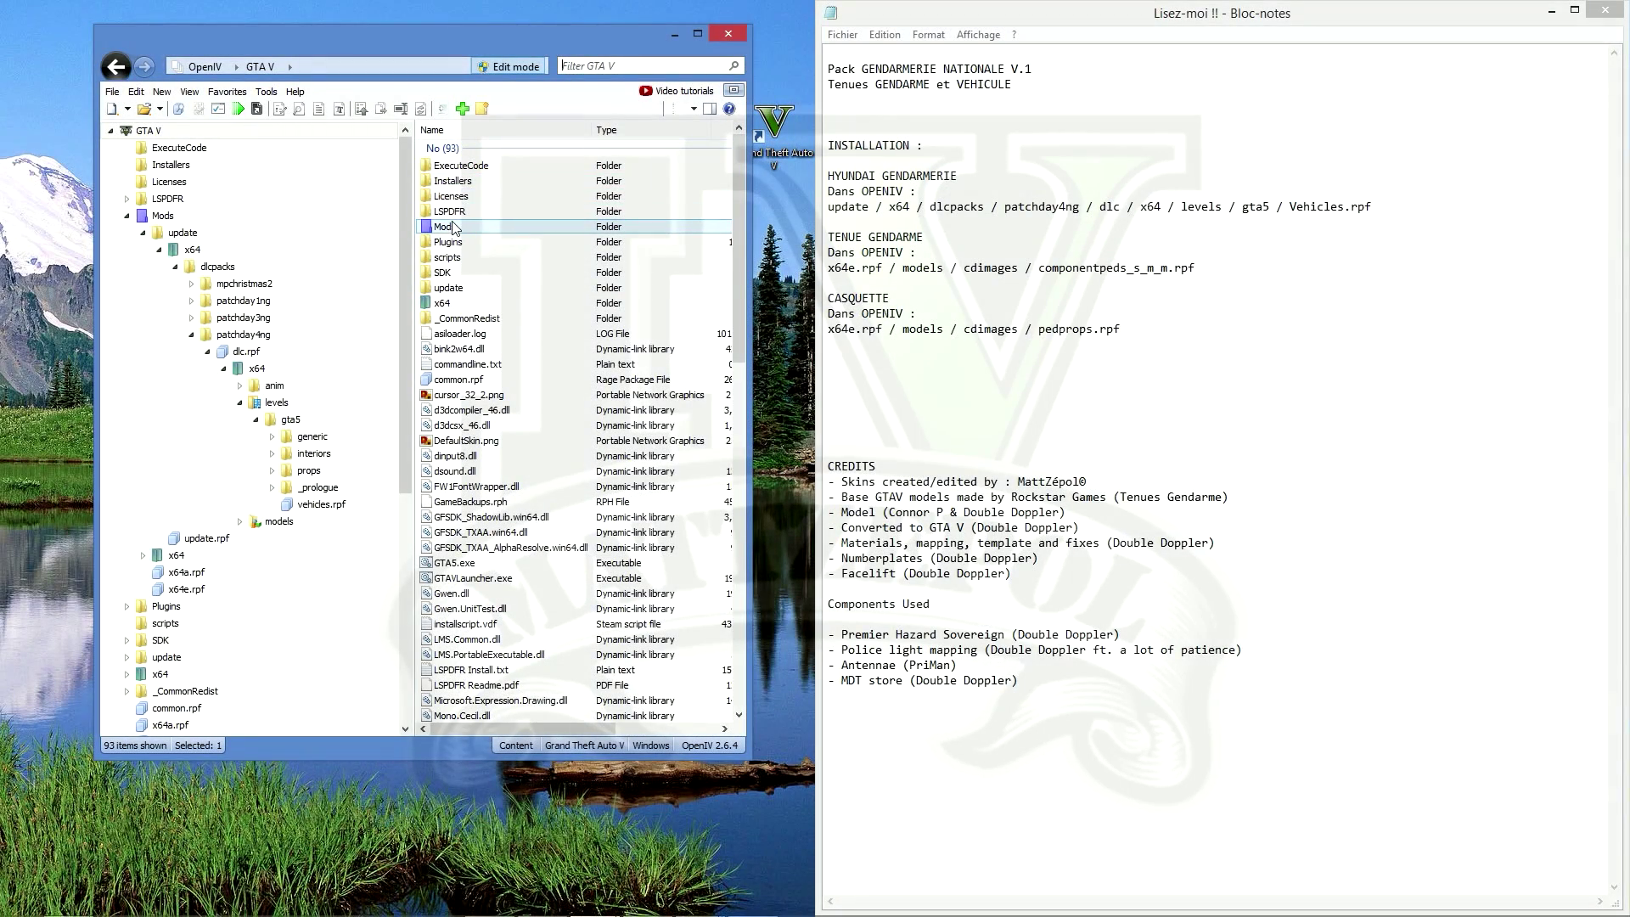
Look through the x64a.rpf and update.rpf archives in the Mods folder, and close OpenIV and the readme
{"action": "double_click", "coordinate": [454, 228]}
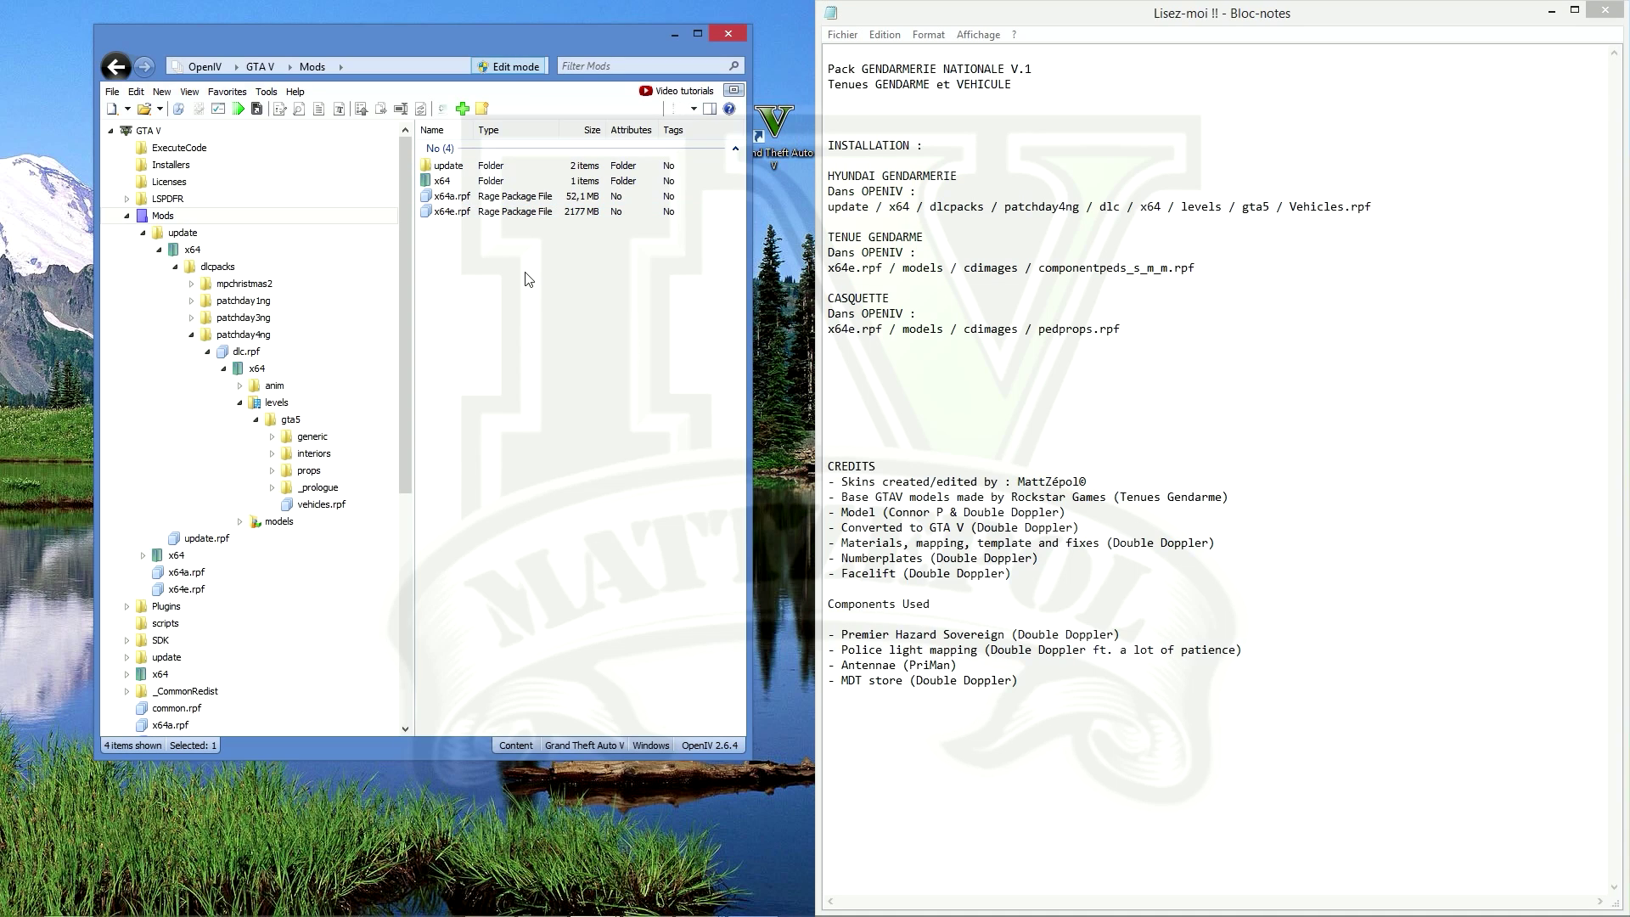
{"action": "double_click", "coordinate": [450, 196]}
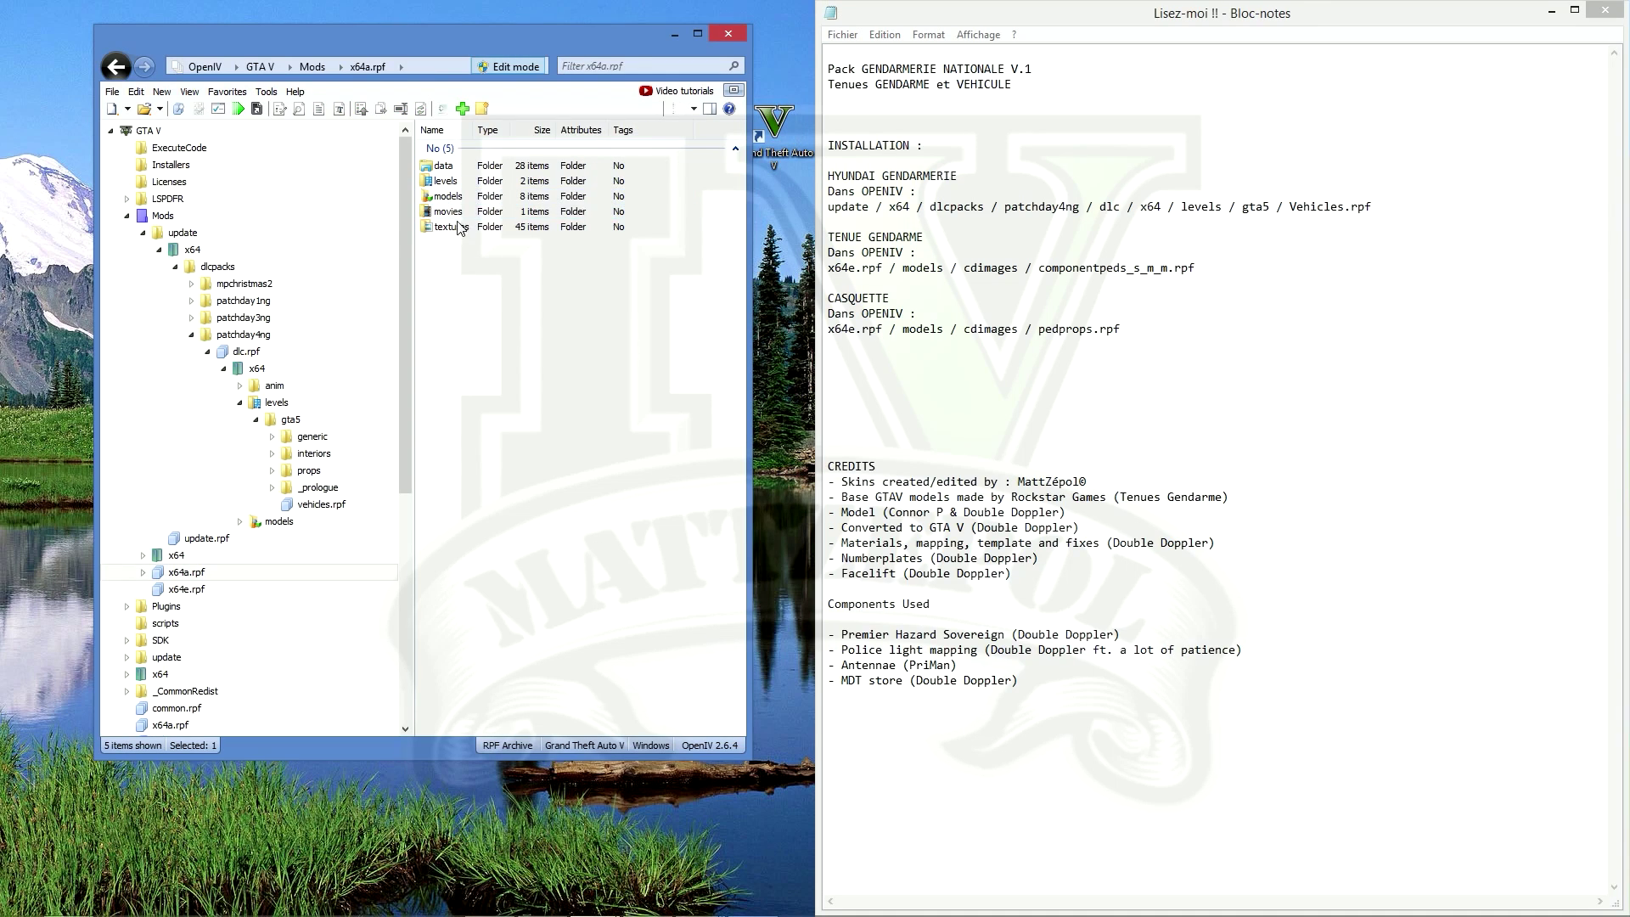
{"action": "key", "text": "BackSpace"}
{"action": "left_click", "coordinate": [465, 185]}
{"action": "double_click", "coordinate": [465, 183]}
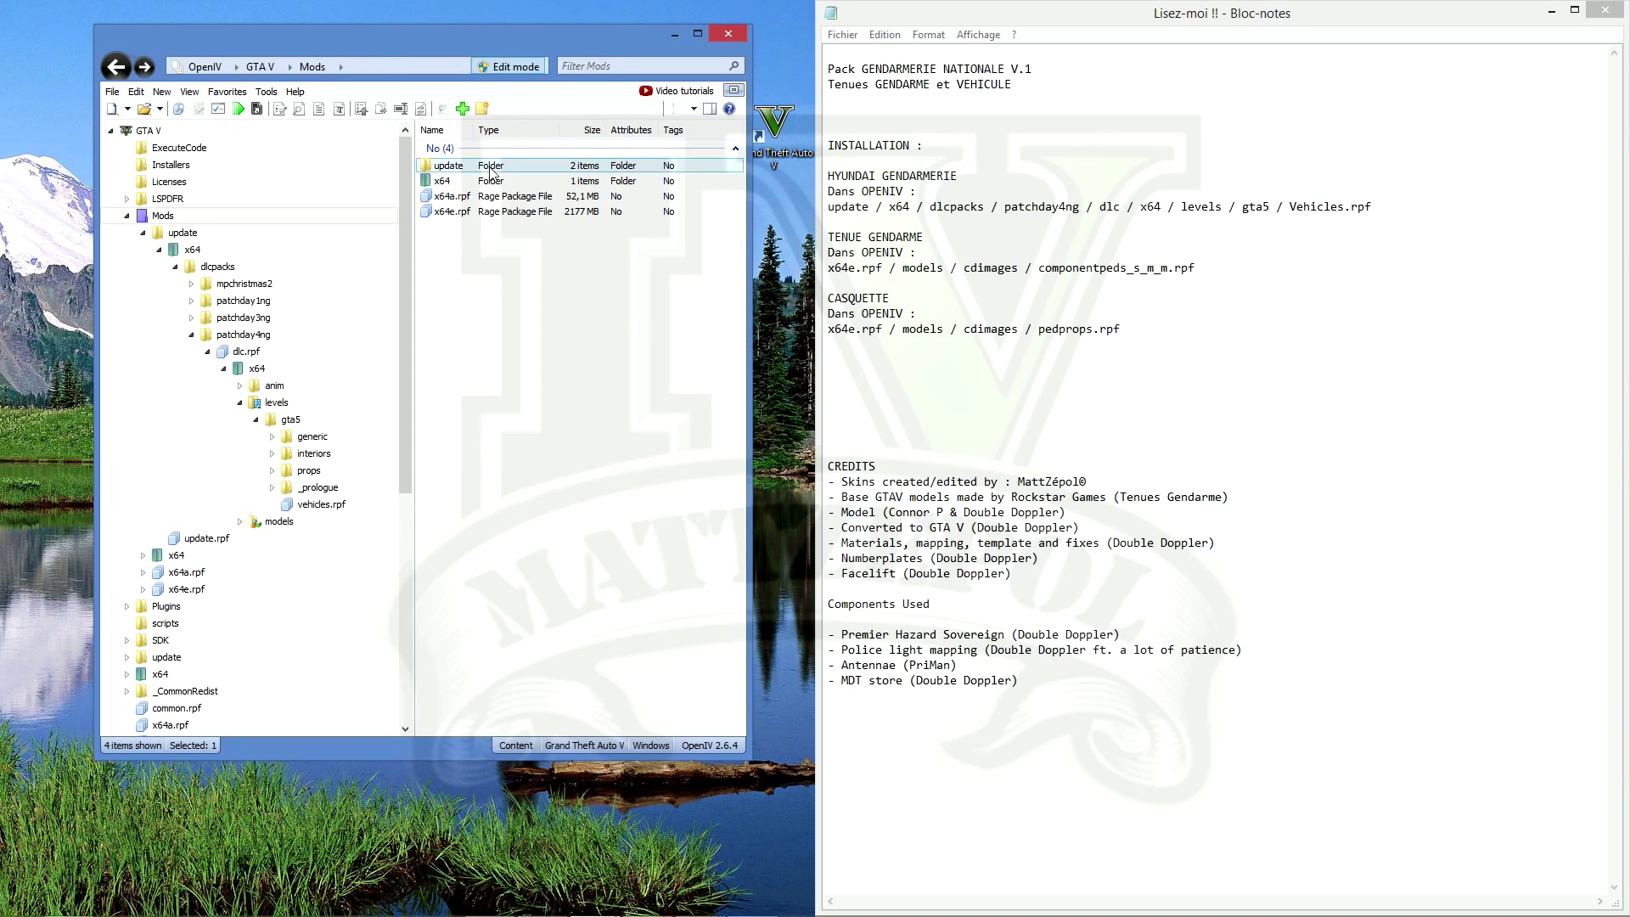
{"action": "double_click", "coordinate": [491, 166]}
{"action": "double_click", "coordinate": [481, 180]}
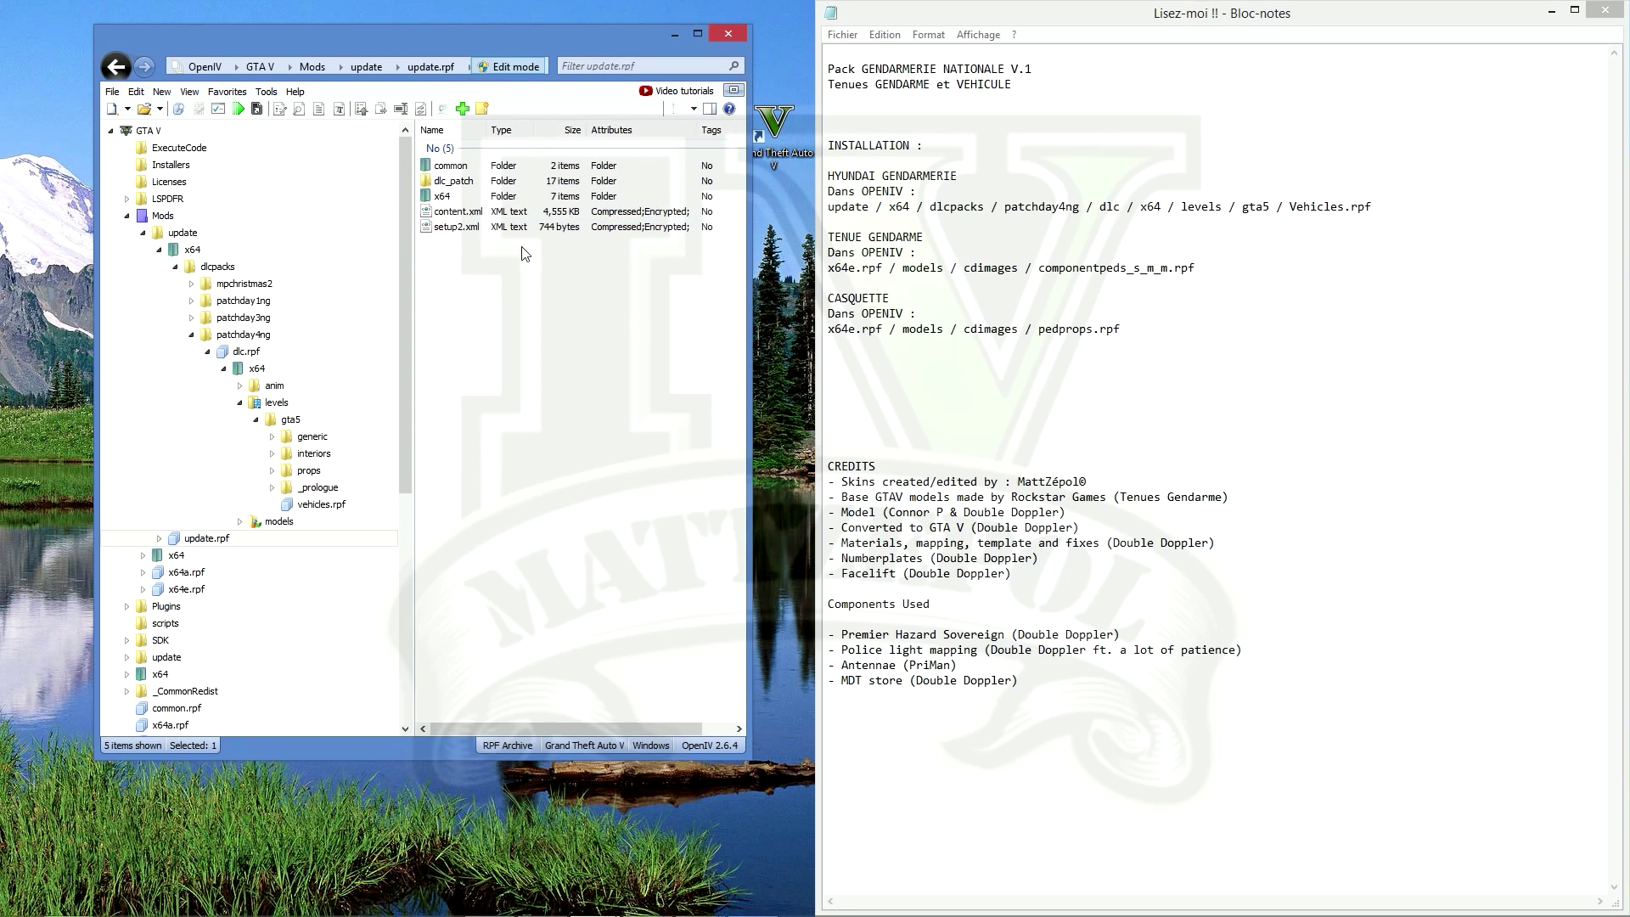
{"action": "key", "text": "BackSpace"}
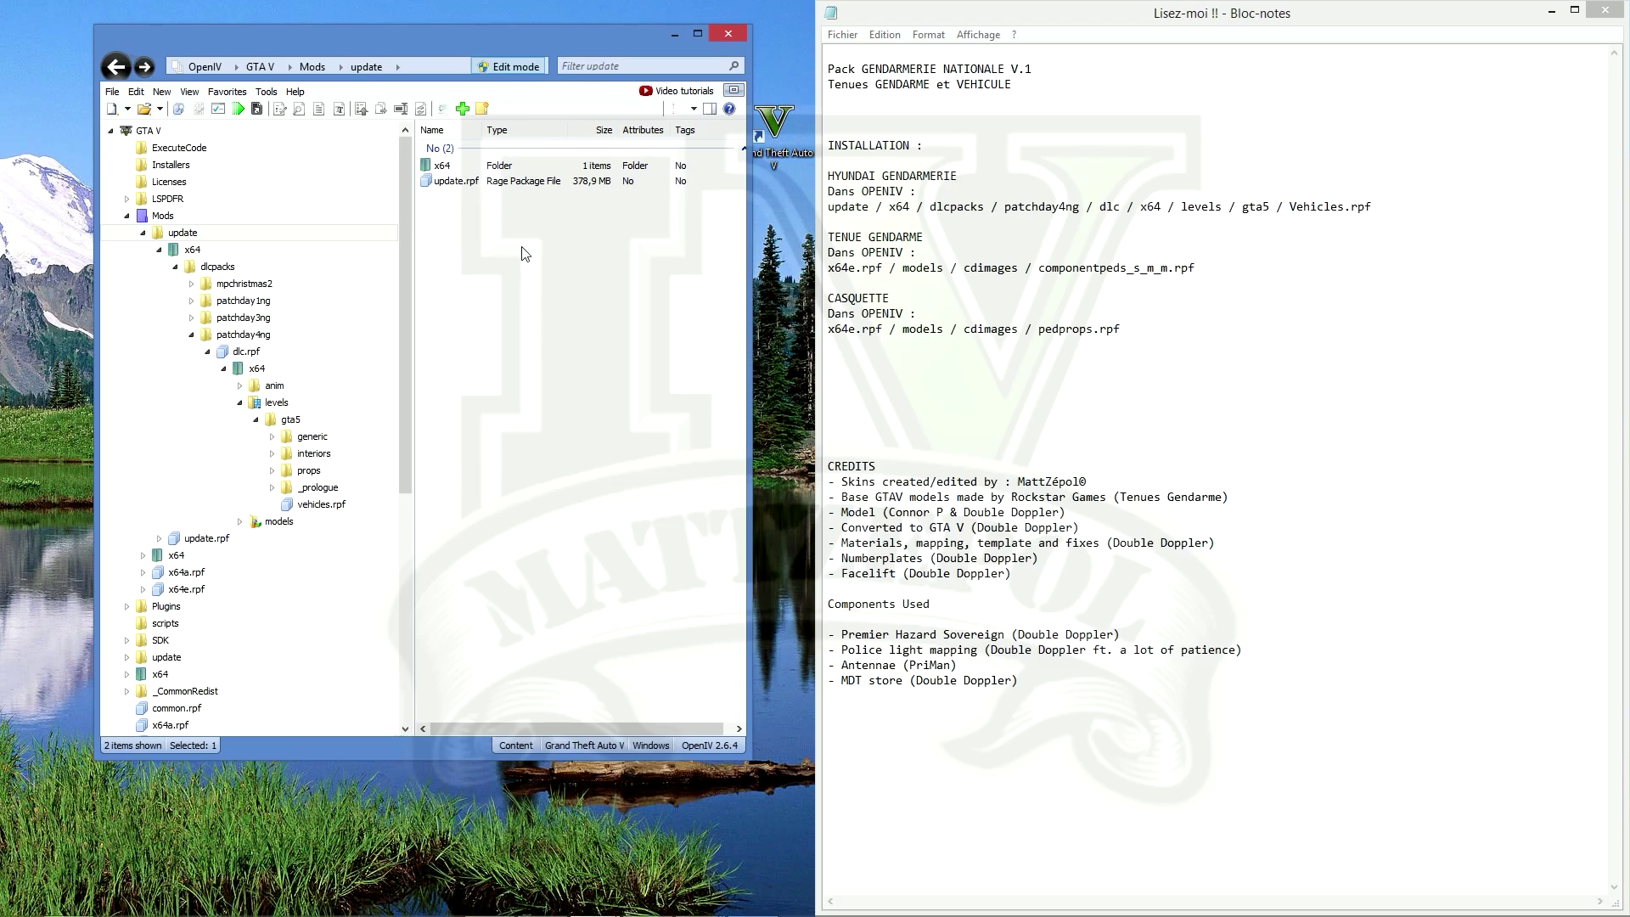
{"action": "left_click", "coordinate": [717, 32]}
{"action": "left_click", "coordinate": [1618, 10]}
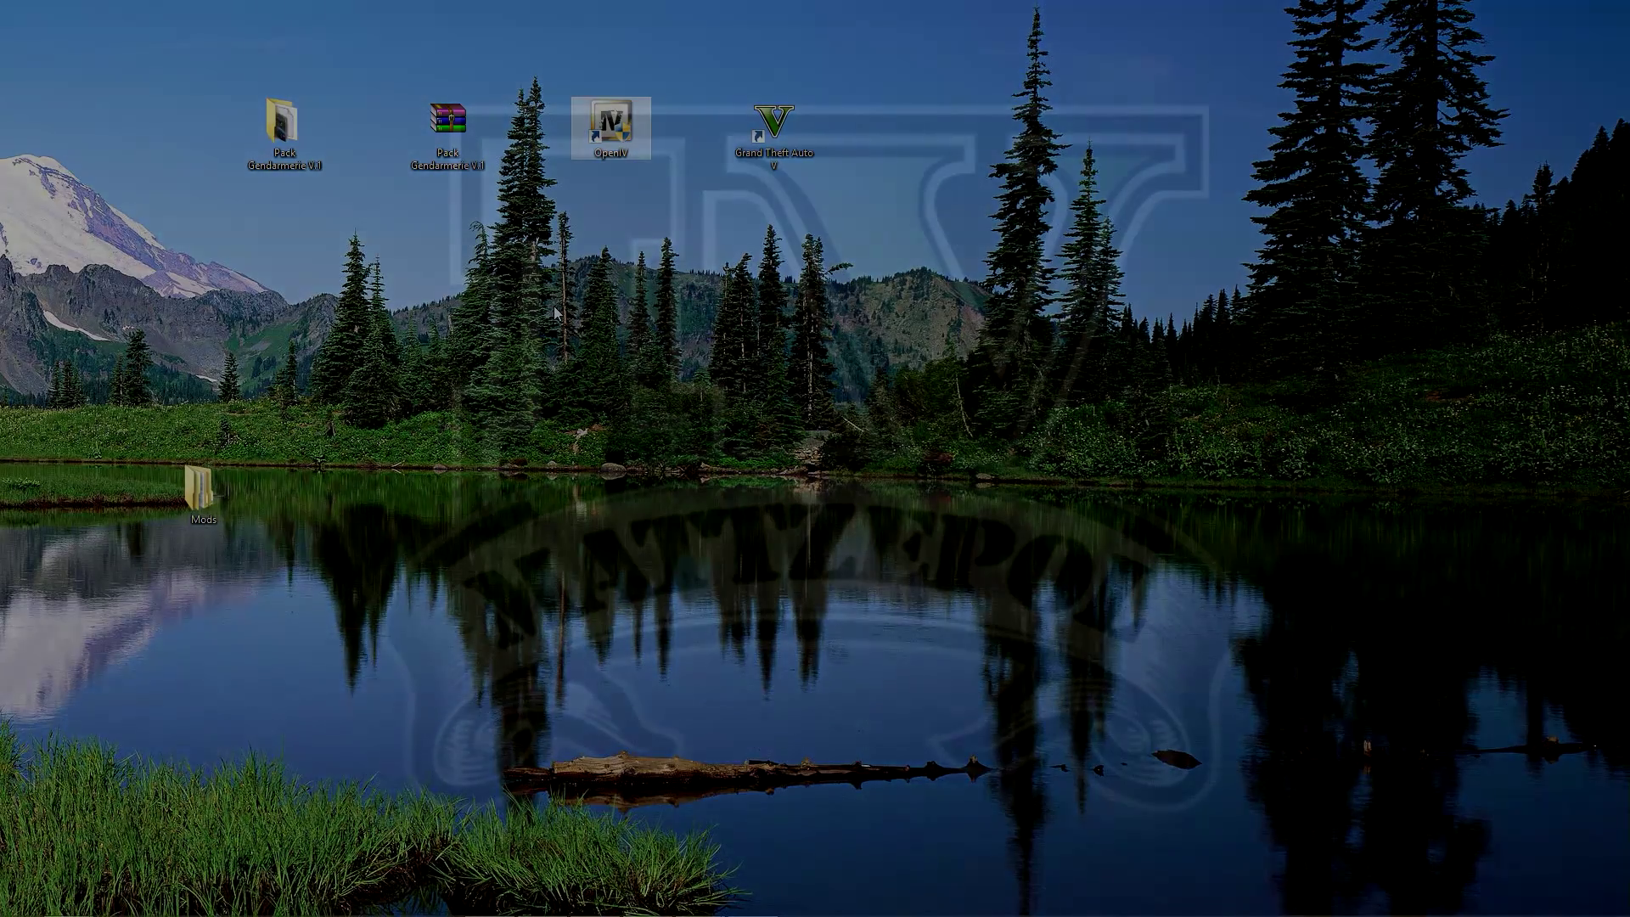